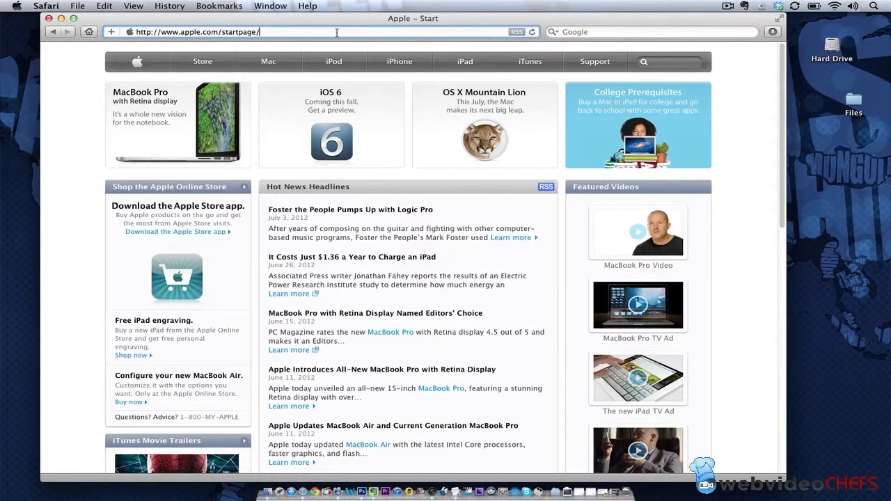
{"action": "triple_click", "coordinate": [337, 32]}
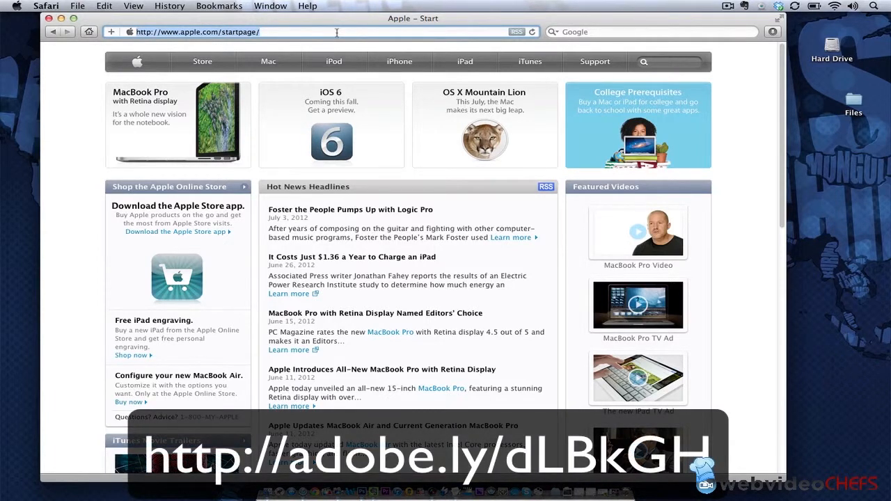
{"action": "type", "text": "http://"}
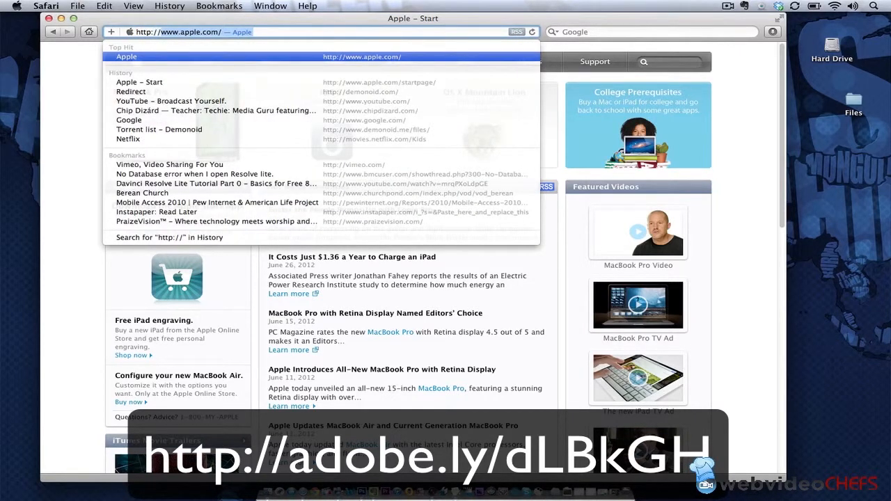
{"action": "type", "text": "adobe.ly"}
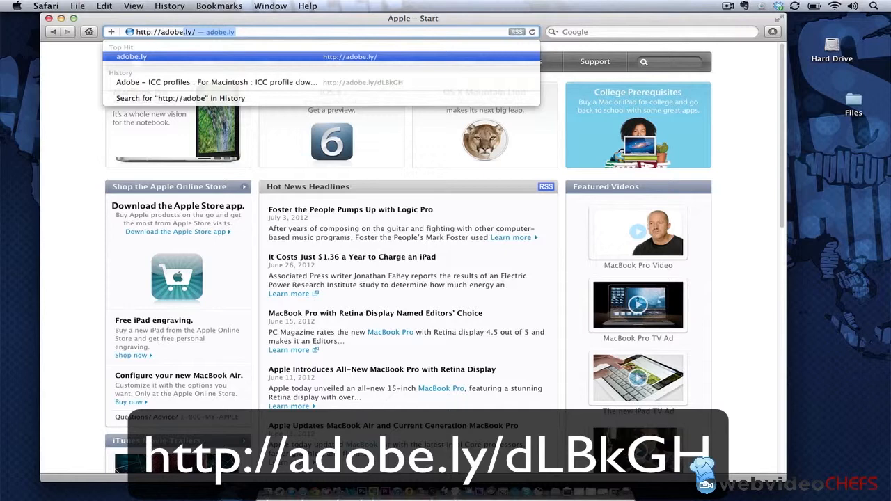
{"action": "type", "text": "ly"}
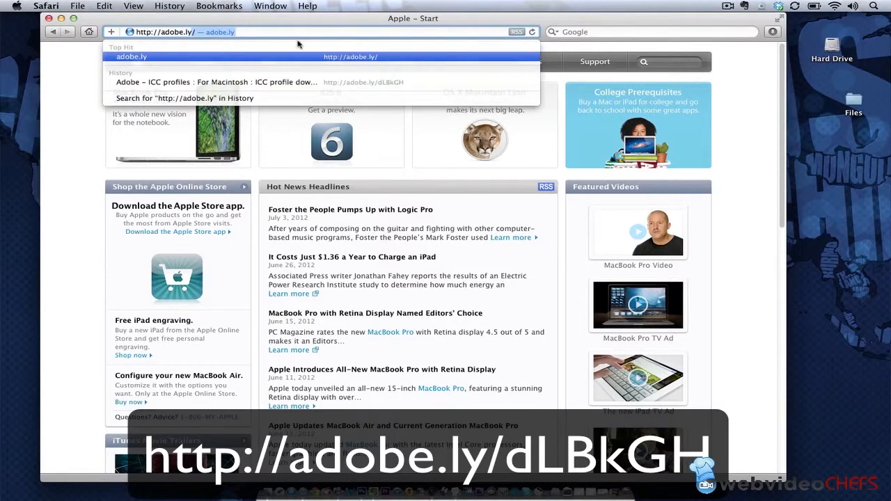
{"action": "type", "text": "/d"}
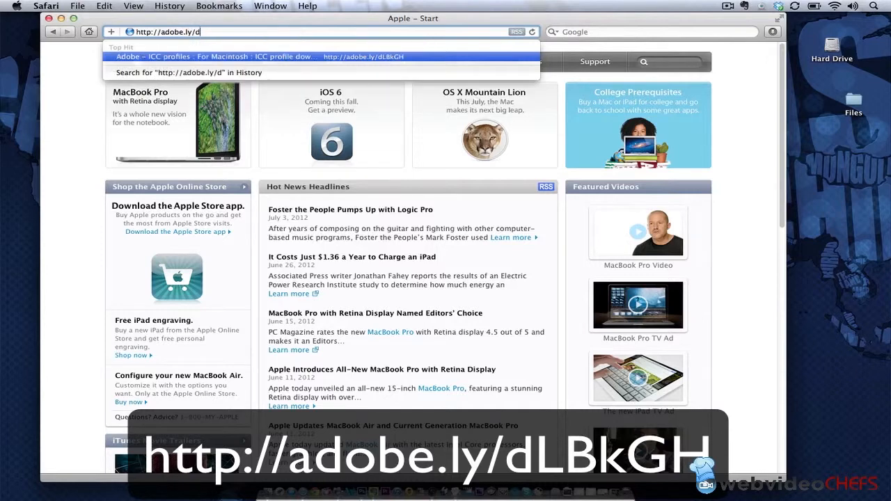
{"action": "type", "text": "LBKGH"}
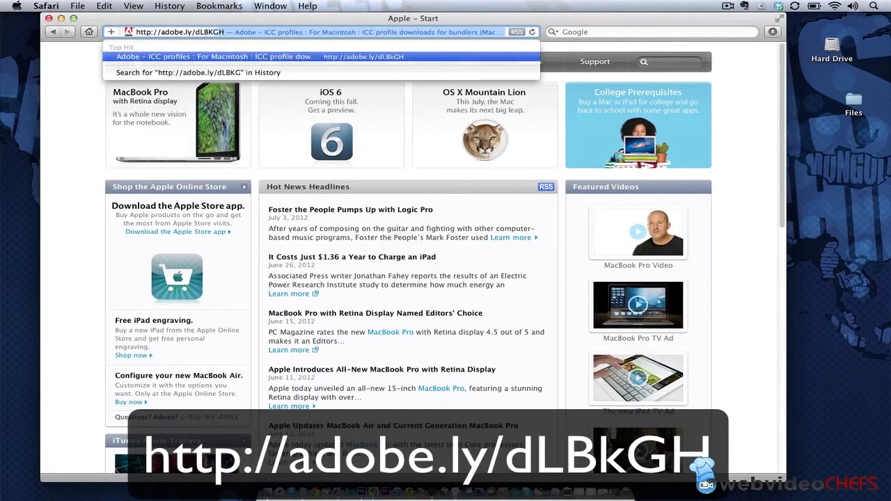
{"action": "key", "text": "Return"}
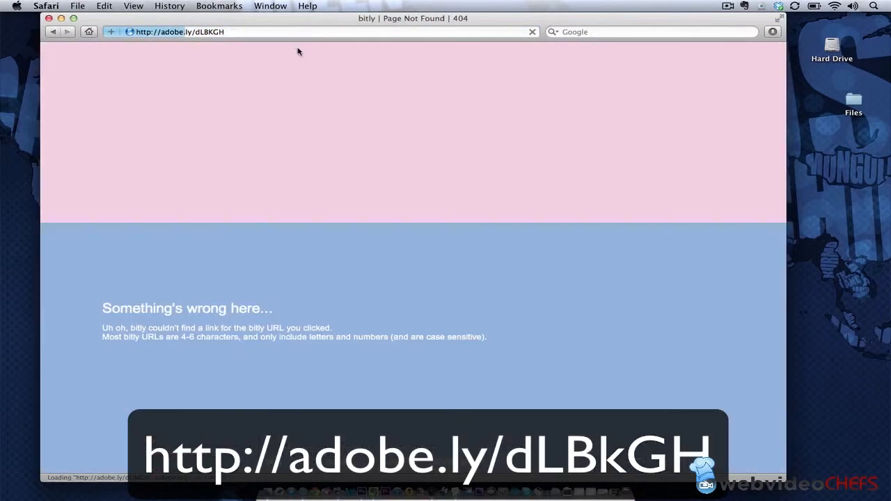
{"action": "left_click", "coordinate": [56, 31]}
Step: Reopen Adobe's "ICC profile downloads for bundlers (Mac OS)" detail page from the browsing history
{"action": "left_click", "coordinate": [159, 6]}
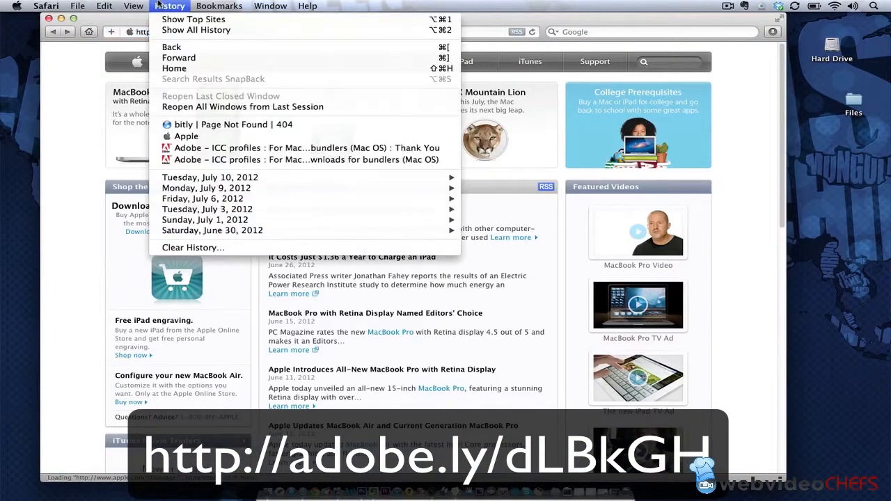
{"action": "left_click", "coordinate": [273, 148]}
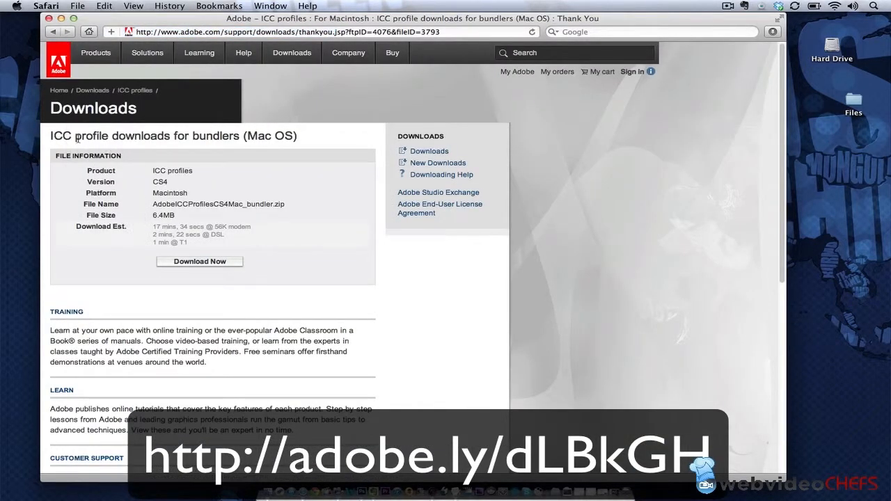
{"action": "left_click", "coordinate": [181, 5]}
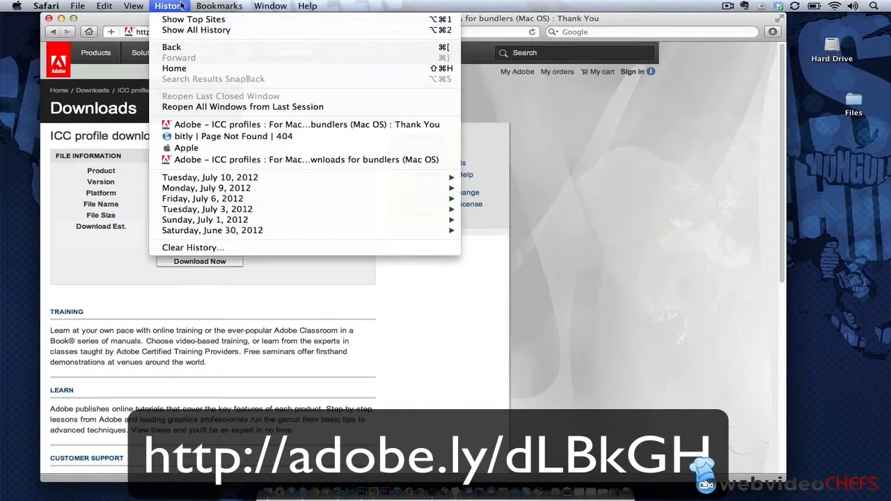
{"action": "left_click", "coordinate": [278, 160]}
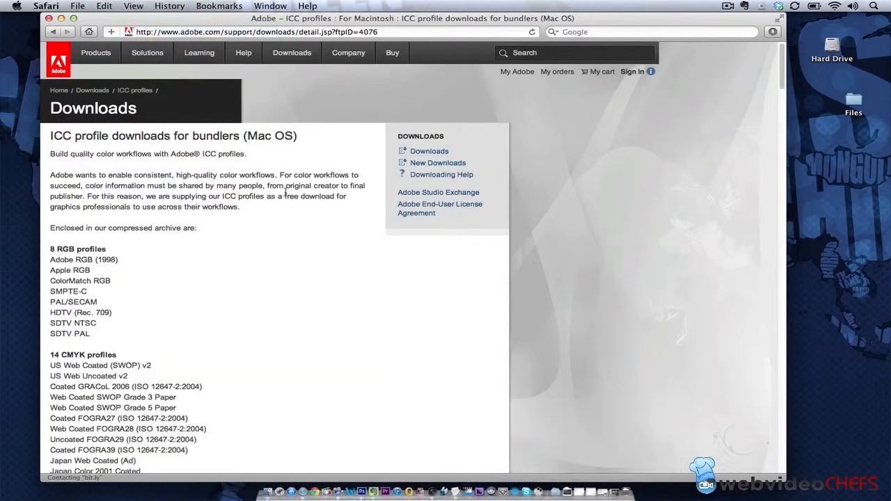
Step: Examine the RGB and CMYK profiles listed on the download page, highlighting the Apple RGB entry
{"action": "scroll", "coordinate": [284, 195], "scroll_direction": "down", "scroll_amount": 5}
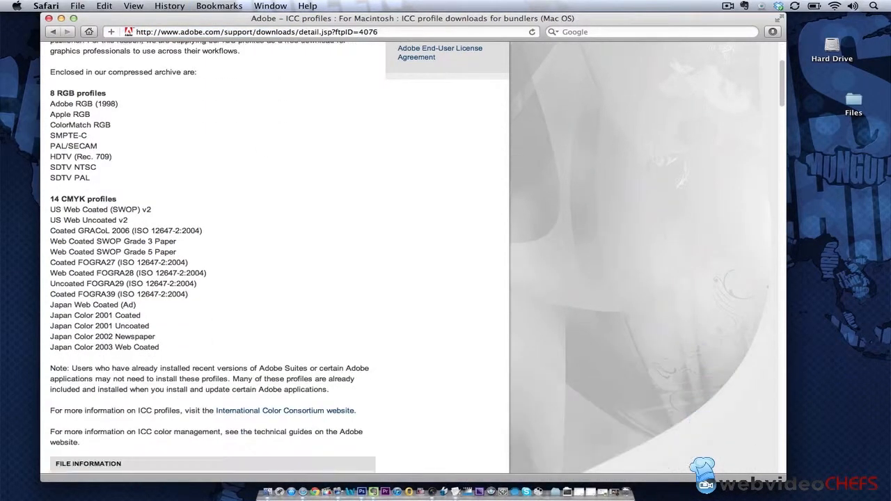
{"action": "scroll", "coordinate": [278, 257], "scroll_direction": "up", "scroll_amount": 5}
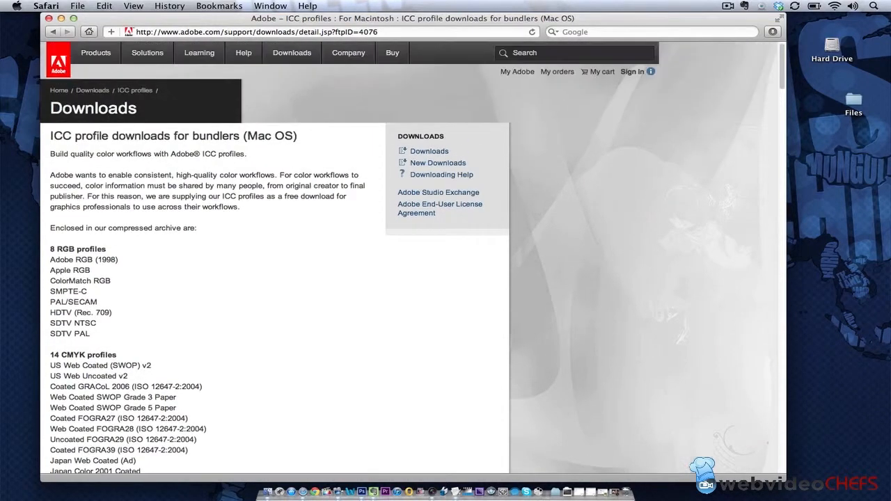
{"action": "scroll", "coordinate": [408, 258], "scroll_direction": "down", "scroll_amount": 8}
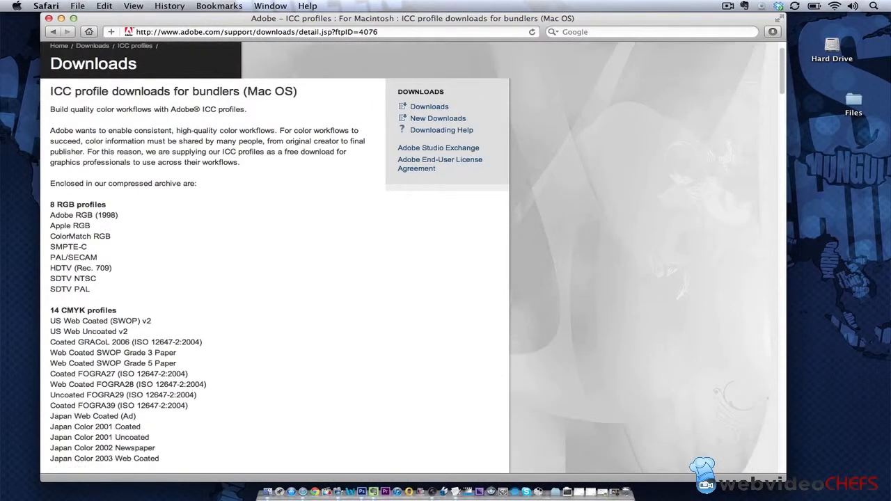
{"action": "scroll", "coordinate": [115, 137], "scroll_direction": "up", "scroll_amount": 5}
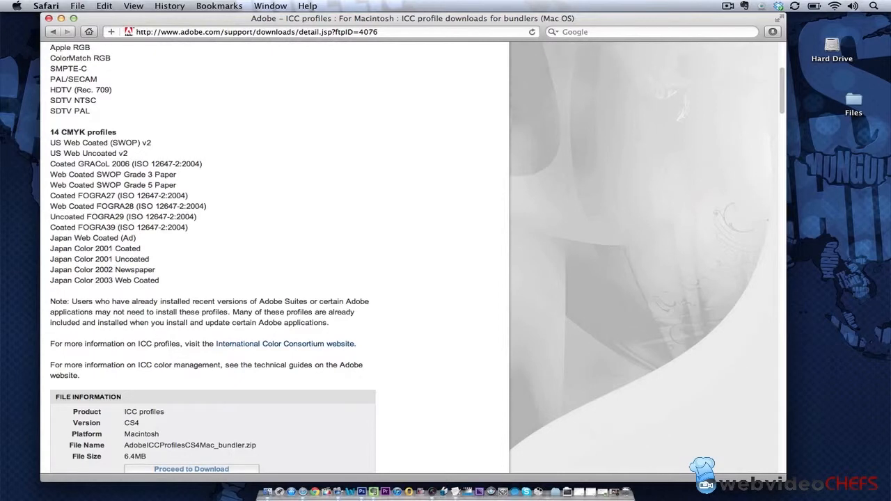
{"action": "left_click_drag", "start_coordinate": [94, 181], "coordinate": [44, 182]}
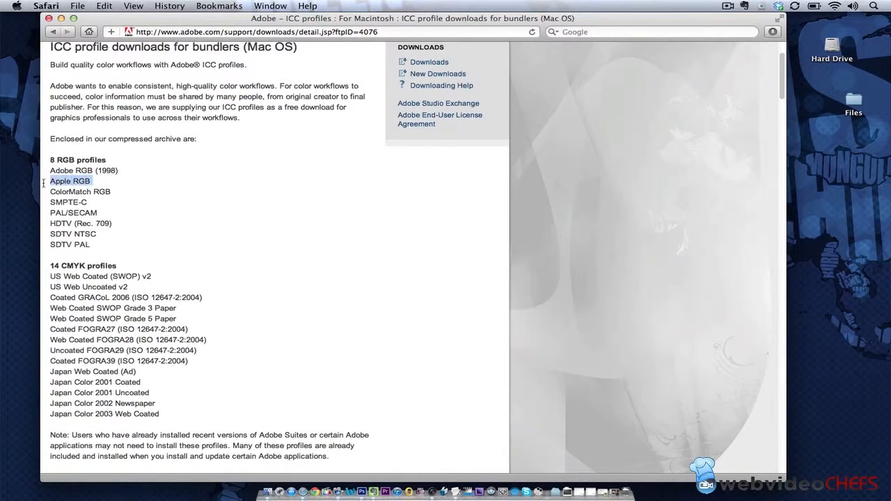
{"action": "left_click", "coordinate": [274, 245]}
Step: Proceed to the download page for AdobeICCProfilesCS4Mac_bundler.zip
{"action": "scroll", "coordinate": [275, 245], "scroll_direction": "down", "scroll_amount": 6}
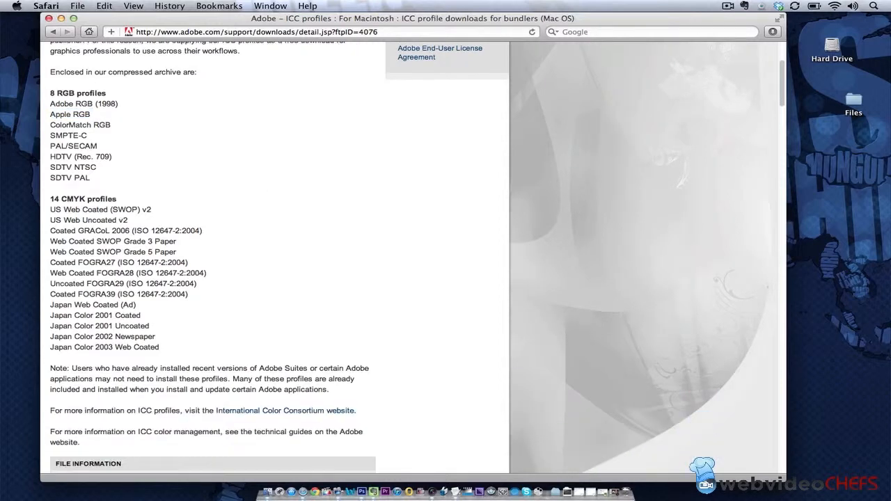
{"action": "scroll", "coordinate": [333, 359], "scroll_direction": "down", "scroll_amount": 2}
{"action": "left_click", "coordinate": [237, 336]}
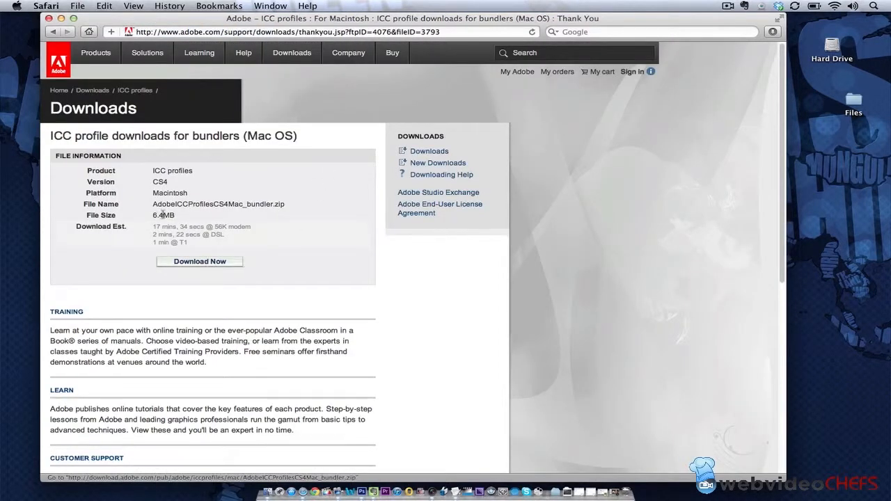
Step: Minimize the browser window and open the Library/ColorSync/Profiles folder on the Hard Drive in Finder
{"action": "left_click", "coordinate": [62, 18]}
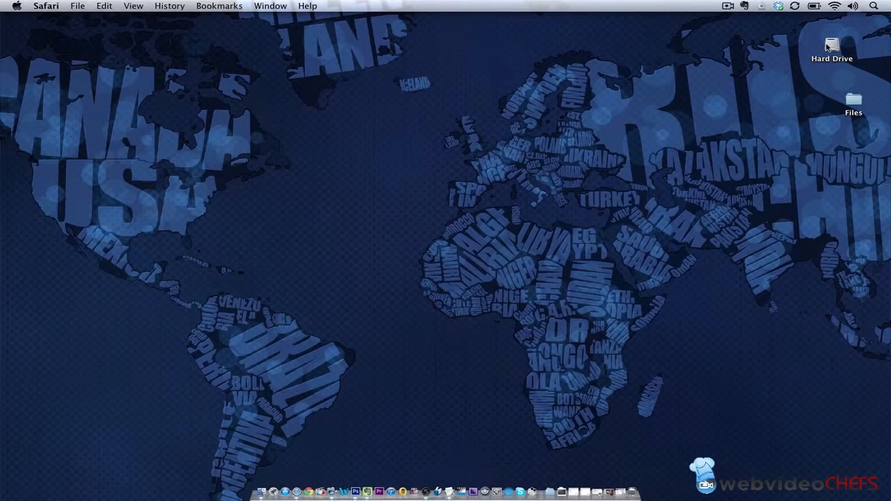
{"action": "double_click", "coordinate": [830, 45]}
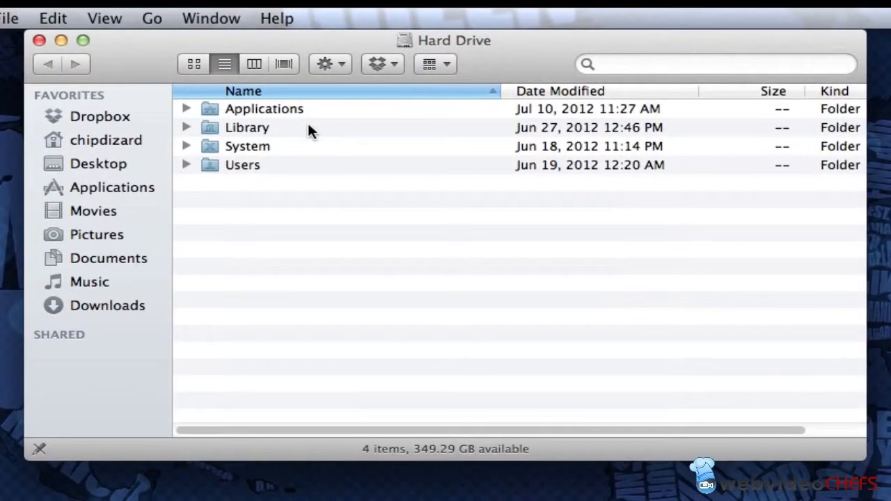
{"action": "double_click", "coordinate": [257, 133]}
{"action": "double_click", "coordinate": [252, 170]}
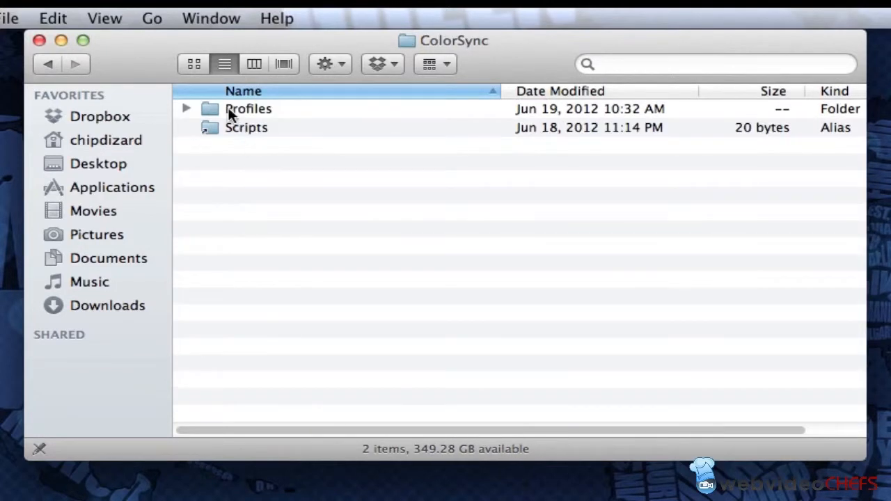
{"action": "double_click", "coordinate": [230, 115]}
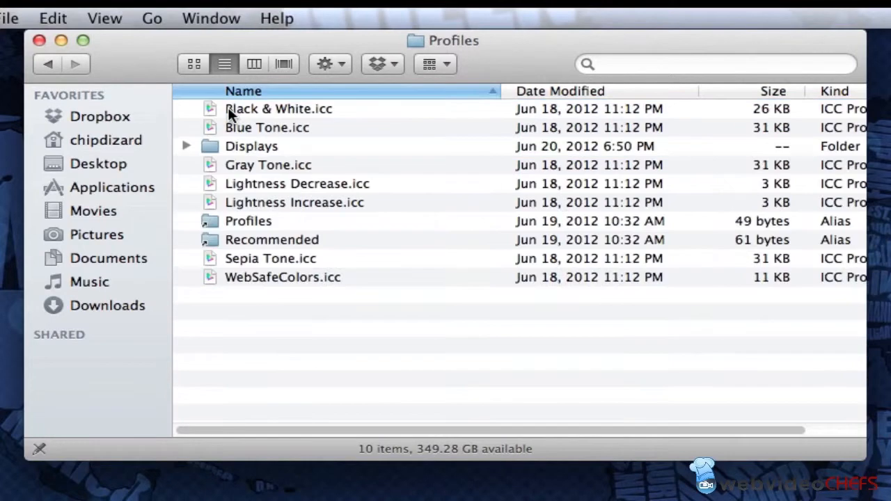
Step: Locate the AppleRGB.icc profile in the Recommended folder and close the Finder window
{"action": "double_click", "coordinate": [237, 238]}
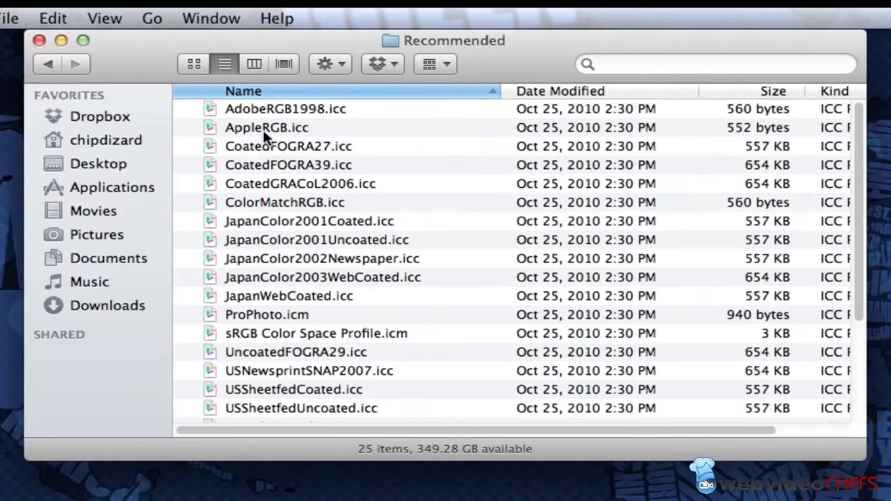
{"action": "left_click", "coordinate": [264, 129]}
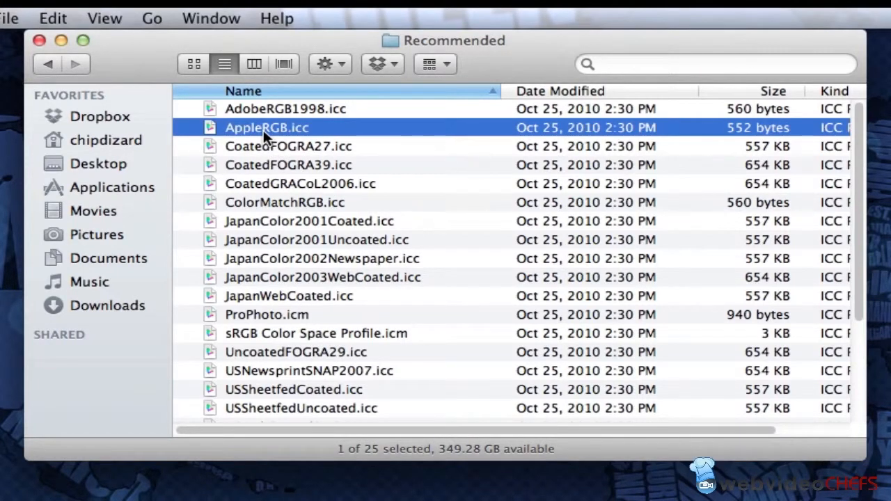
{"action": "left_click", "coordinate": [39, 42]}
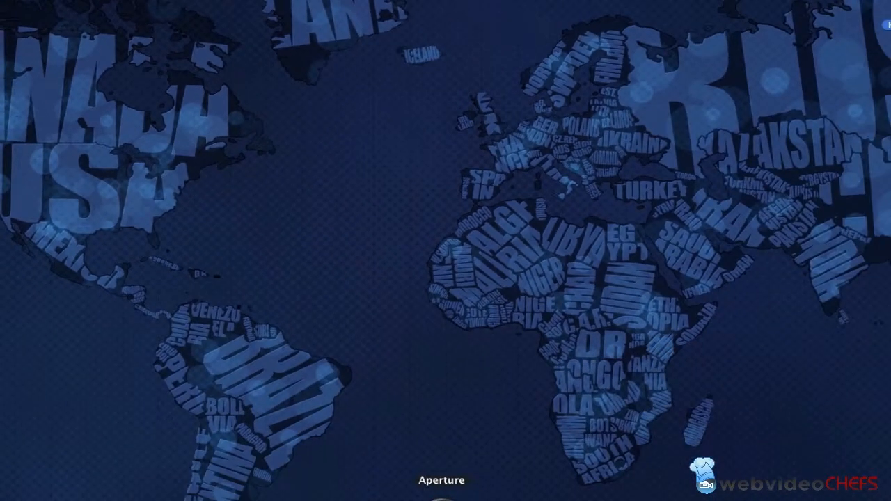
Step: Switch to Aperture and reposition its window
{"action": "left_click", "coordinate": [442, 496]}
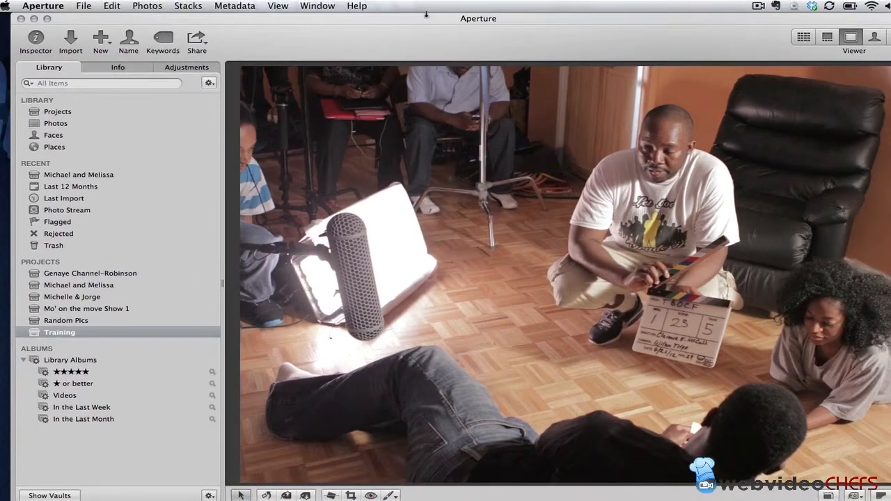
{"action": "left_click_drag", "start_coordinate": [424, 19], "coordinate": [408, 20]}
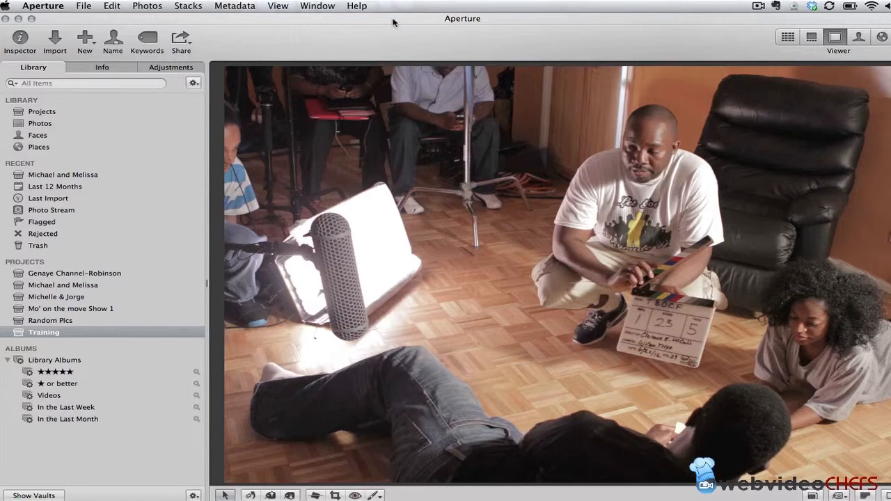
{"action": "left_click_drag", "start_coordinate": [392, 22], "coordinate": [383, 22]}
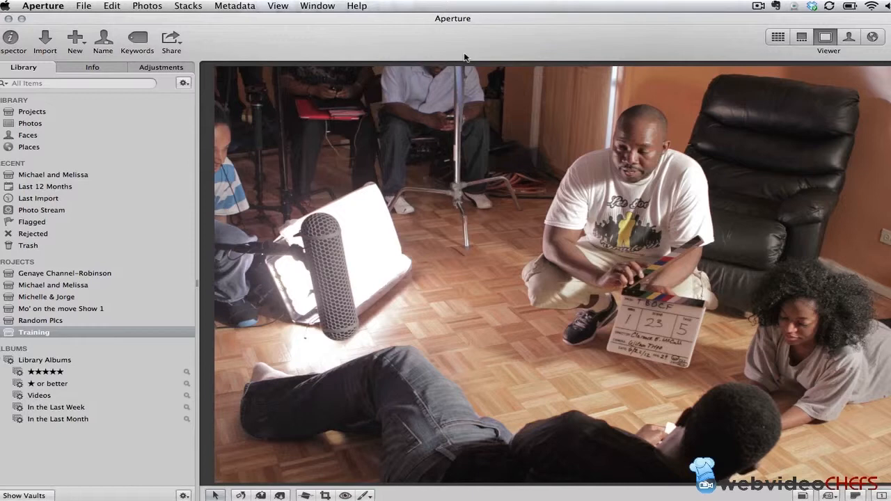
Step: Start exporting a version of the displayed photo and open the export presets for editing
{"action": "left_click", "coordinate": [84, 5]}
{"action": "mouse_move", "coordinate": [137, 163]}
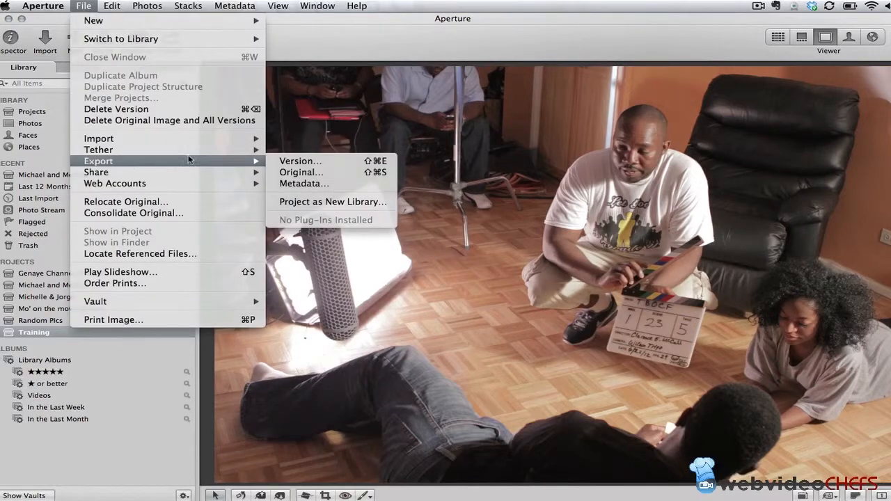
{"action": "left_click", "coordinate": [317, 161]}
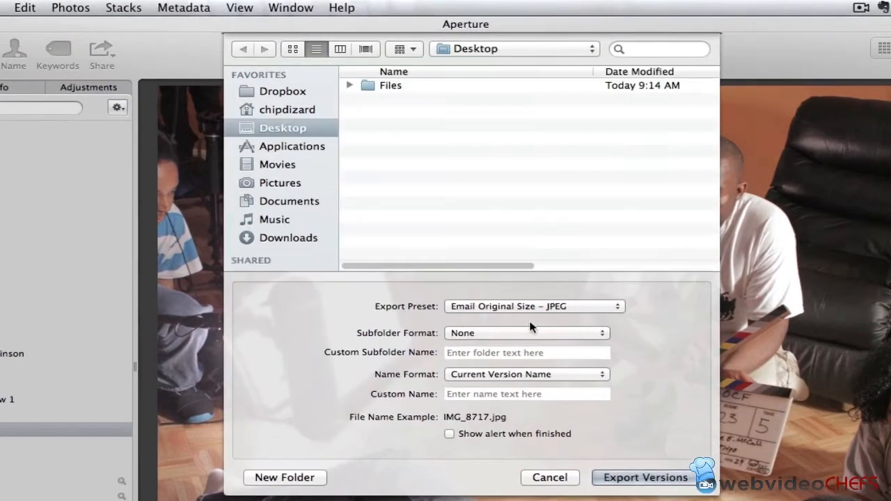
{"action": "left_click", "coordinate": [529, 306]}
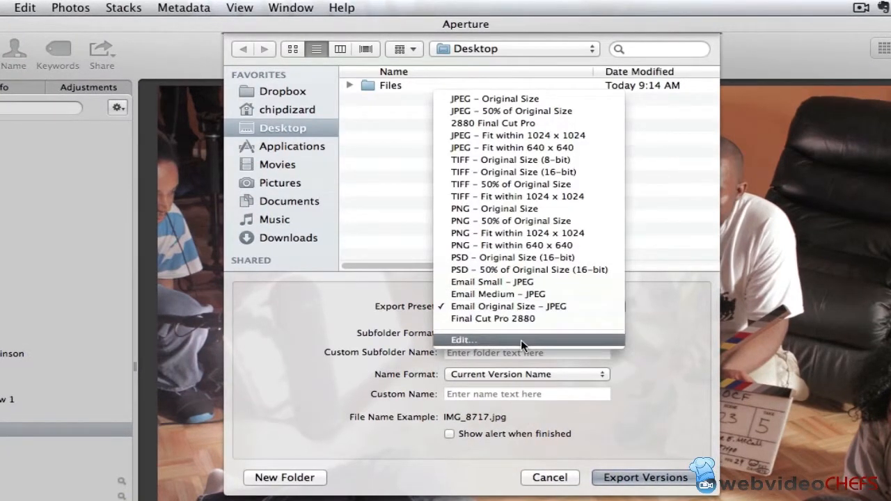
{"action": "left_click", "coordinate": [521, 339]}
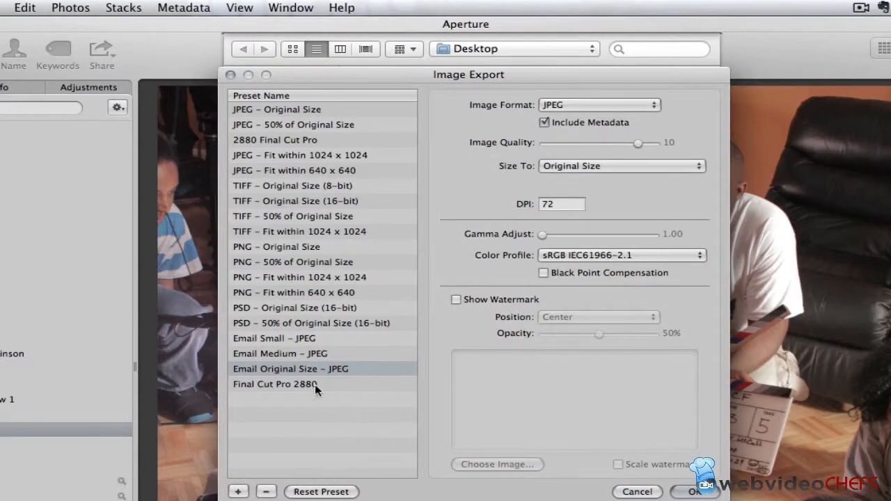
Step: Delete the Final Cut Pro 2880 preset from the image export presets
{"action": "left_click", "coordinate": [315, 384]}
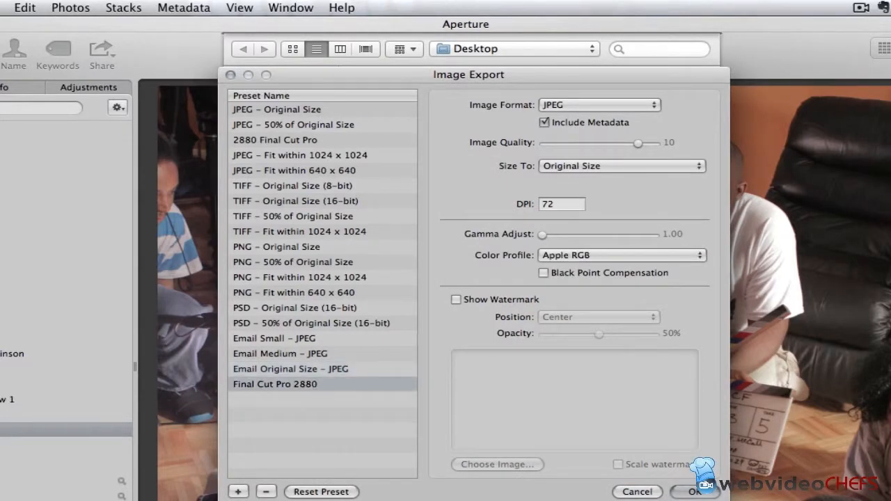
{"action": "left_click", "coordinate": [265, 492]}
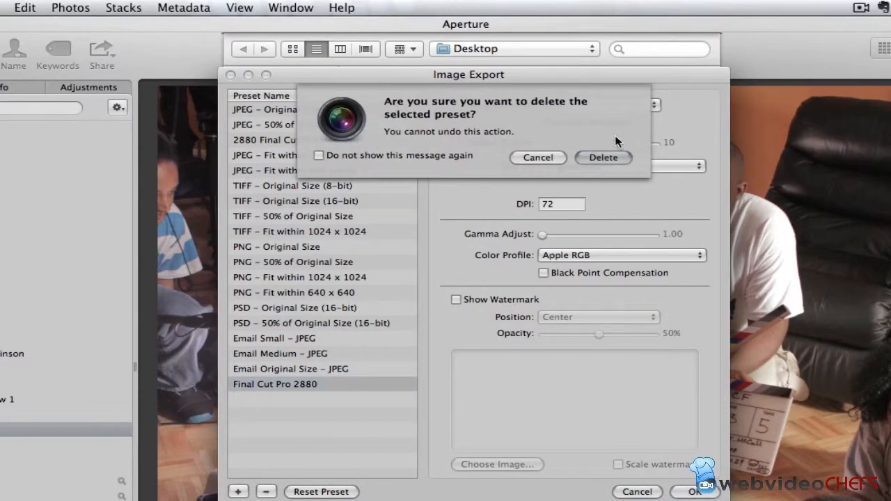
{"action": "left_click", "coordinate": [603, 159]}
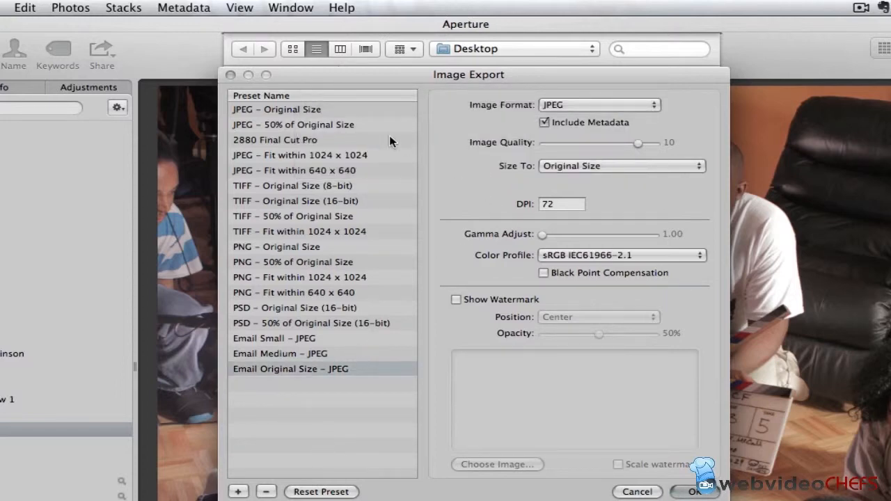
Step: Duplicate the JPEG – Original Size preset as "Final Cut Pro Export Photos" and set its color profile to Apple RGB
{"action": "left_click", "coordinate": [289, 109]}
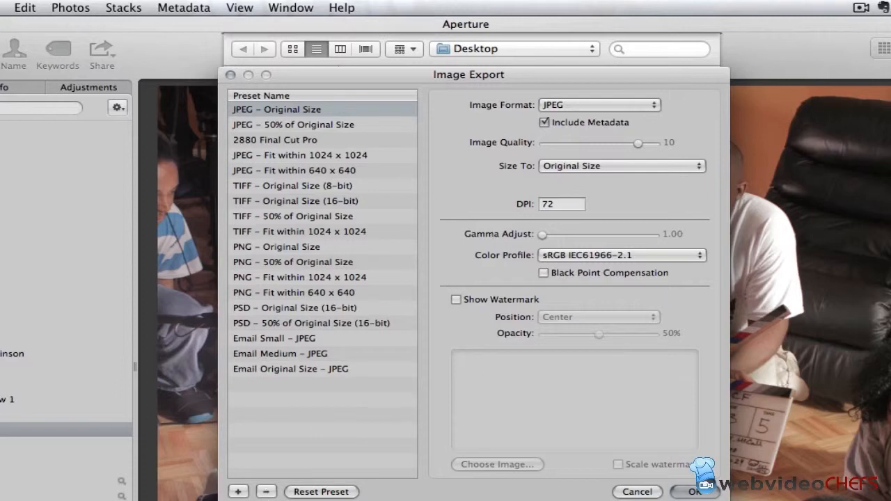
{"action": "left_click", "coordinate": [238, 492]}
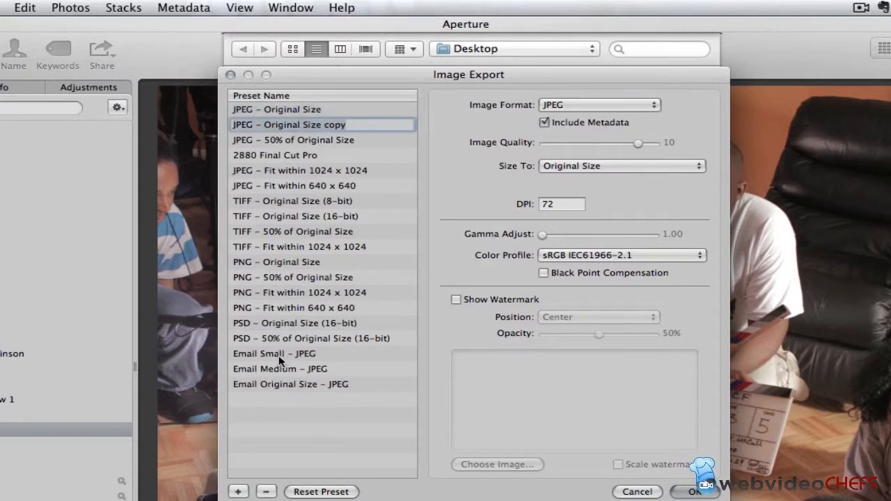
{"action": "type", "text": "Final Cut Pro "}
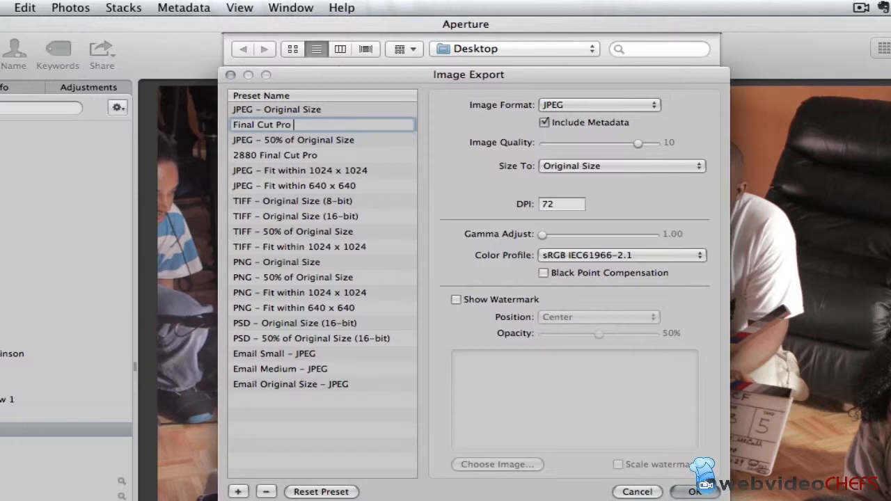
{"action": "type", "text": "Export Photos"}
{"action": "left_click", "coordinate": [358, 136]}
{"action": "left_click", "coordinate": [355, 125]}
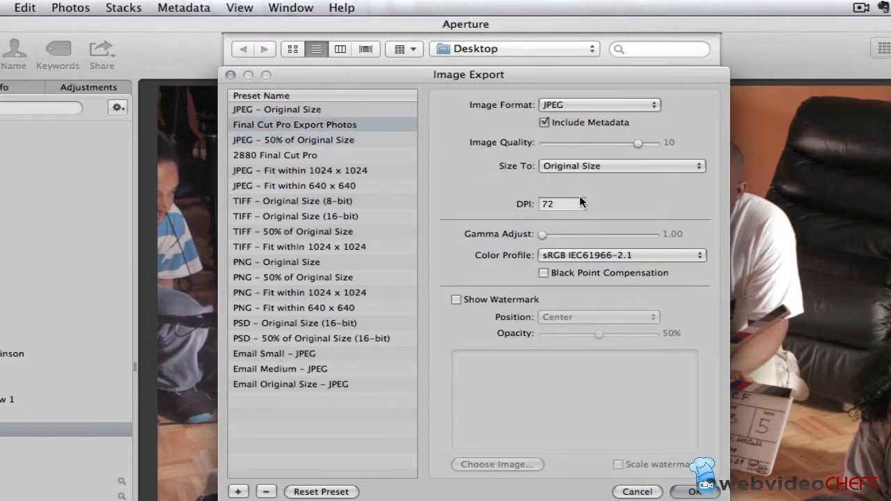
{"action": "left_click", "coordinate": [594, 255]}
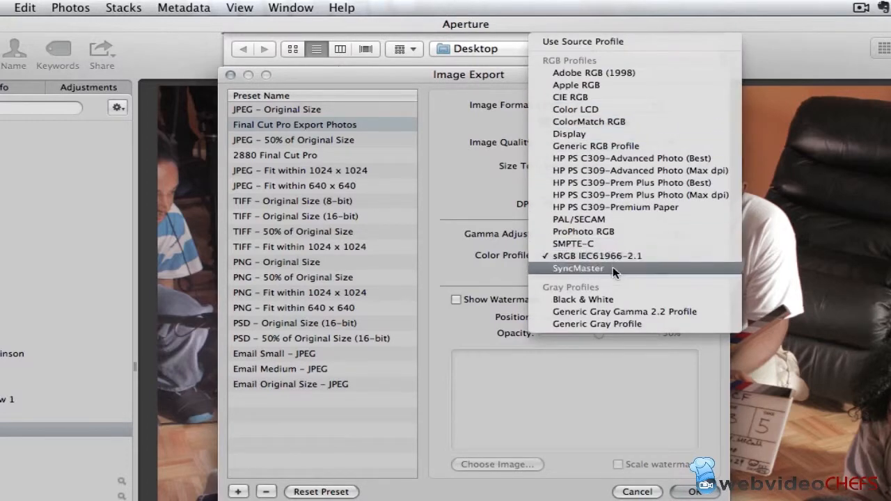
{"action": "left_click", "coordinate": [606, 84]}
Step: Size the new preset to fit within 2880 × 1920 pixels and export the photo version to the Desktop with it
{"action": "left_click", "coordinate": [583, 168]}
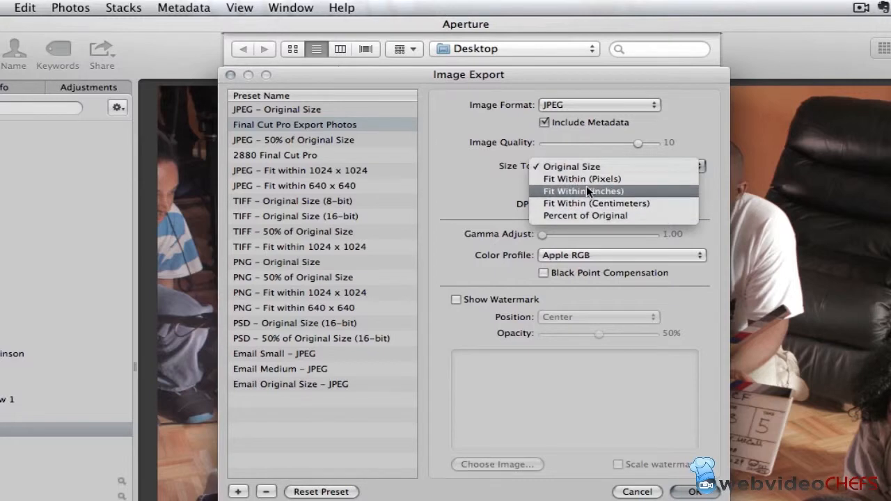
{"action": "left_click", "coordinate": [587, 179]}
{"action": "left_click", "coordinate": [587, 183]}
{"action": "type", "text": "2880"}
{"action": "key", "text": "Tab"}
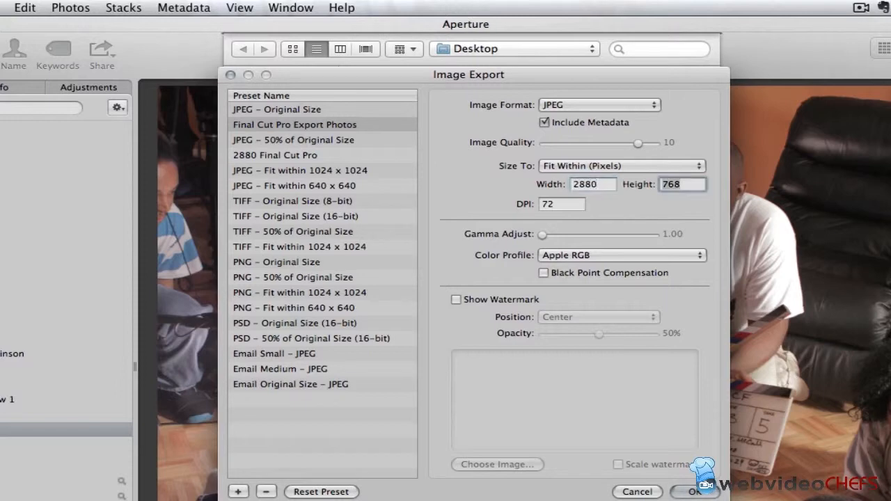
{"action": "type", "text": "1920"}
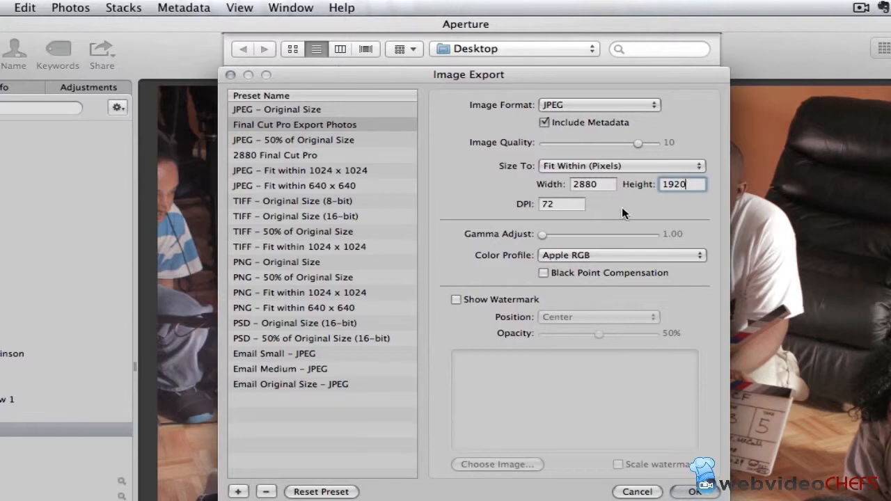
{"action": "left_click", "coordinate": [696, 491]}
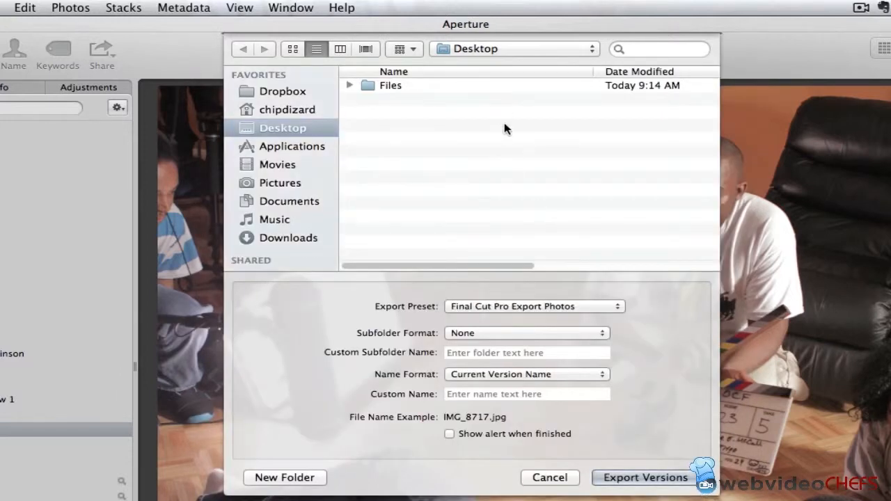
{"action": "left_click", "coordinate": [682, 485]}
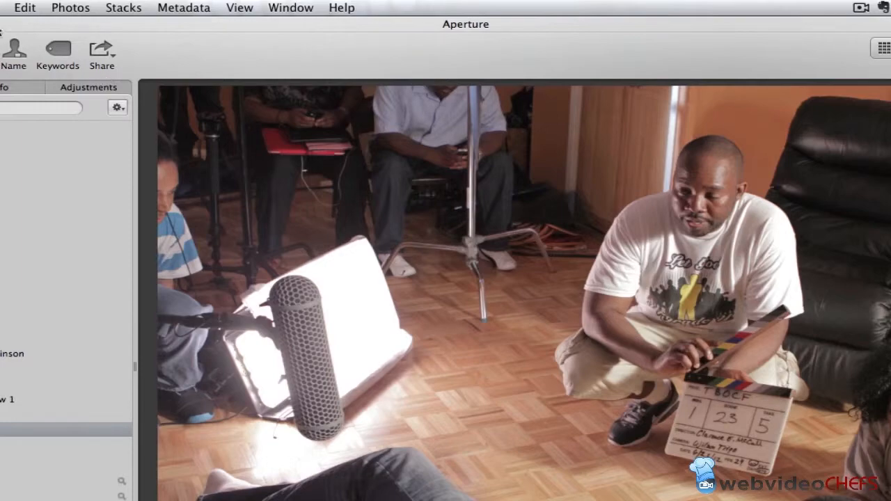
Step: Start another version export with the JPEG – 50% of Original Size preset and open the export presets for editing
{"action": "left_click", "coordinate": [4, 8]}
{"action": "mouse_move", "coordinate": [73, 209]}
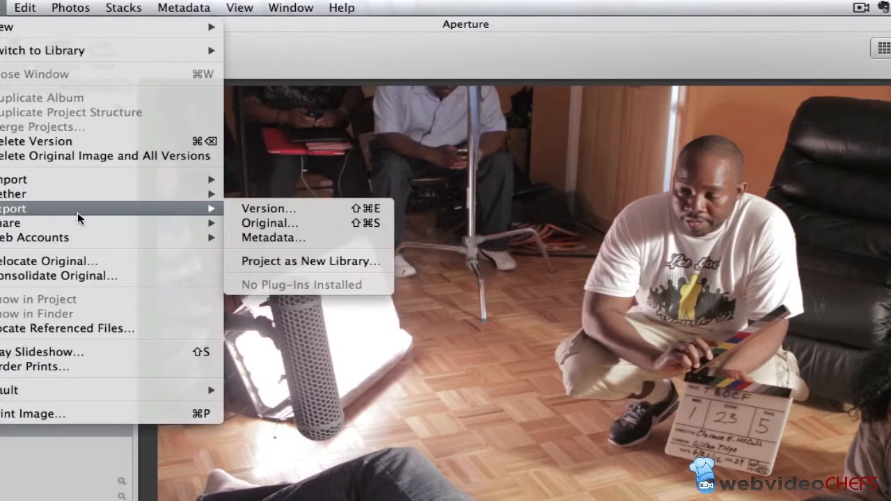
{"action": "left_click", "coordinate": [314, 208]}
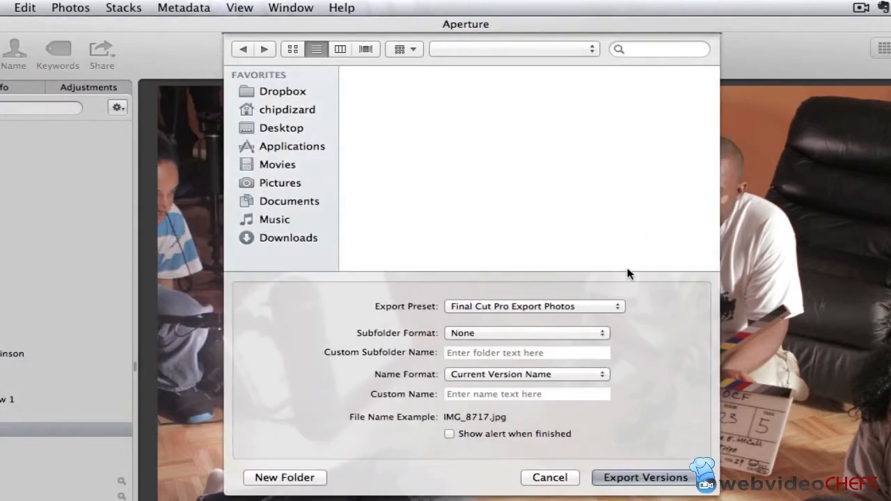
{"action": "left_click", "coordinate": [547, 306]}
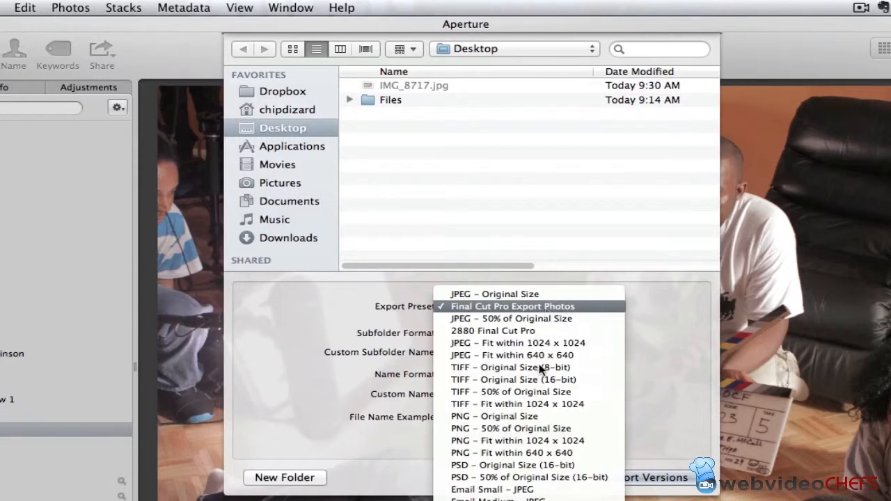
{"action": "left_click", "coordinate": [547, 318]}
{"action": "left_click", "coordinate": [546, 310]}
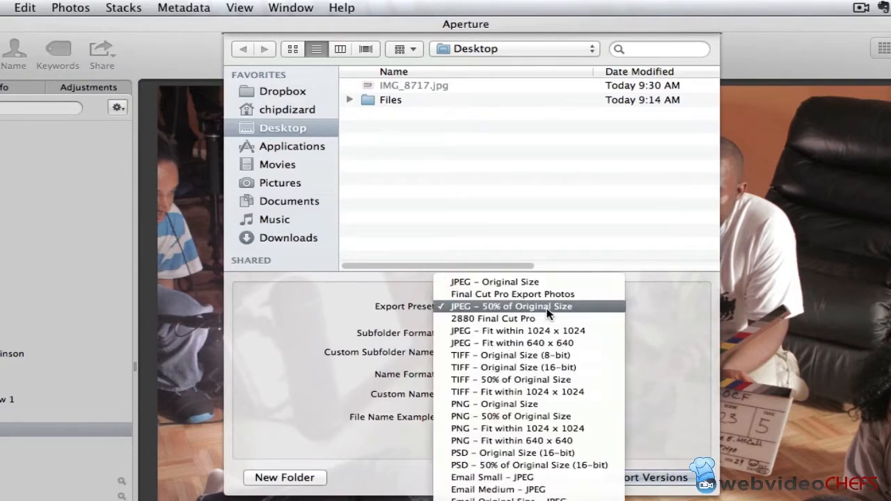
{"action": "left_click", "coordinate": [547, 496]}
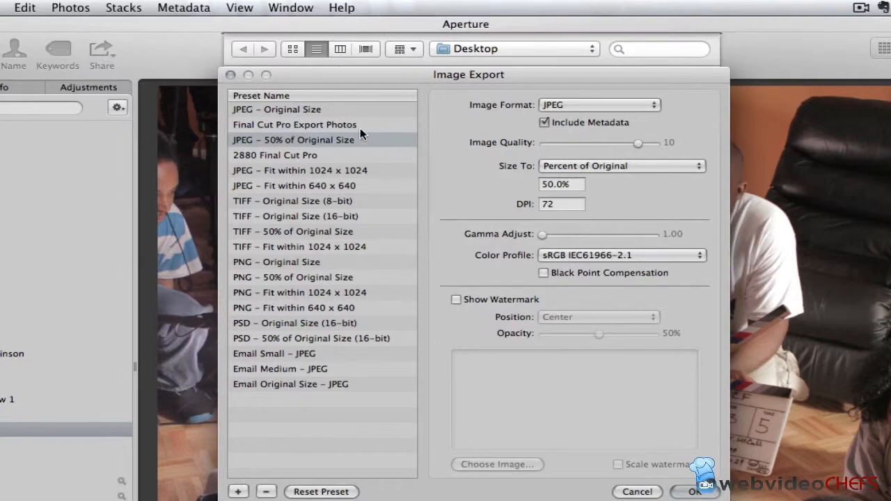
Step: Set the JPEG – 50% of Original Size preset's color profile to Adobe RGB (1998) and export the version to the Desktop
{"action": "left_click", "coordinate": [607, 255]}
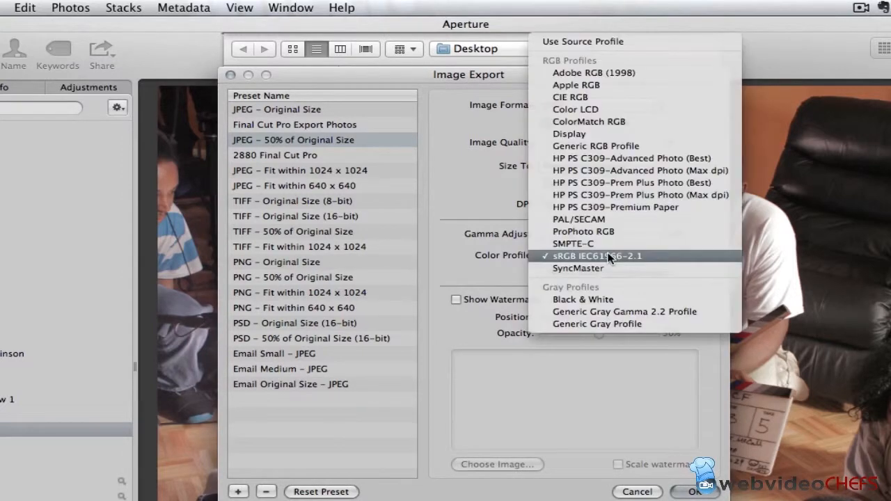
{"action": "left_click", "coordinate": [614, 74]}
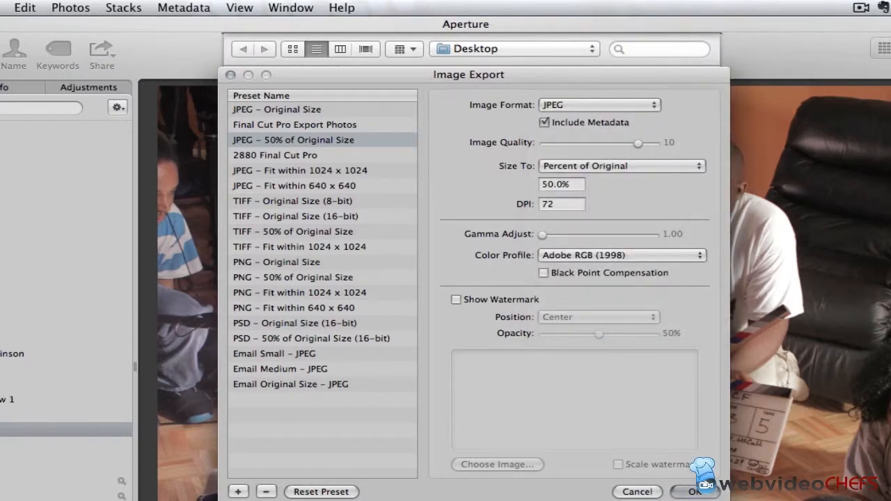
{"action": "left_click", "coordinate": [693, 491]}
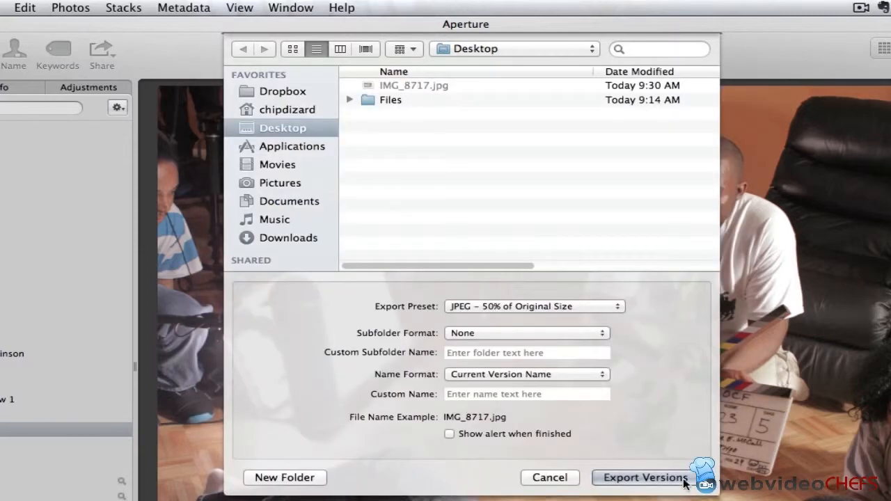
{"action": "left_click", "coordinate": [645, 478]}
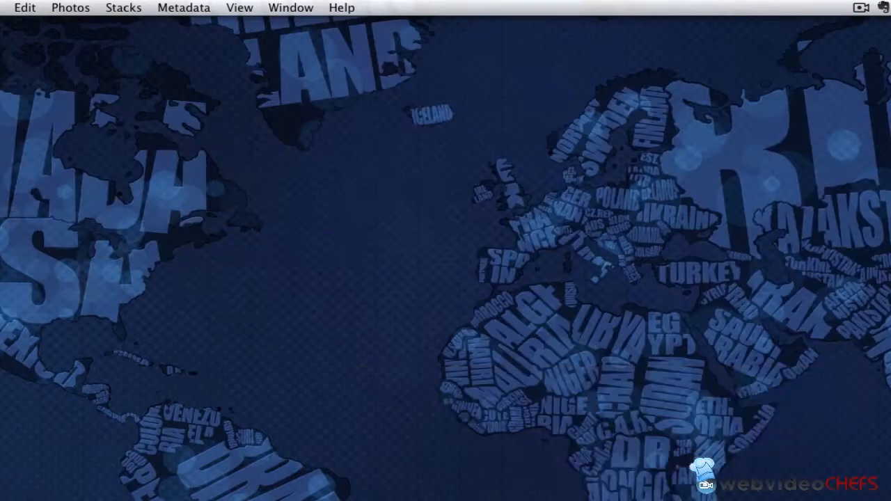
Step: Move the exported IMG_8717.jpg into open space on the Desktop and rename it IMG_8717apple.jpg
{"action": "left_click_drag", "start_coordinate": [888, 225], "coordinate": [671, 199]}
{"action": "key", "text": "Return"}
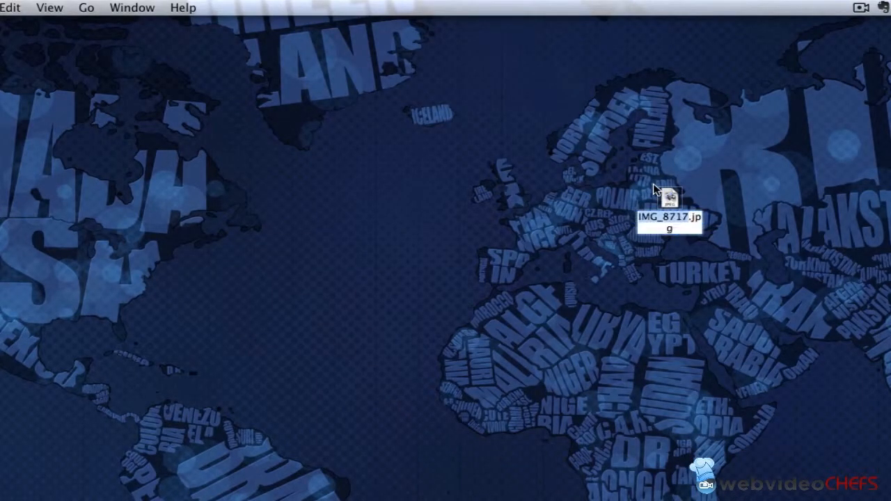
{"action": "left_click", "coordinate": [686, 216]}
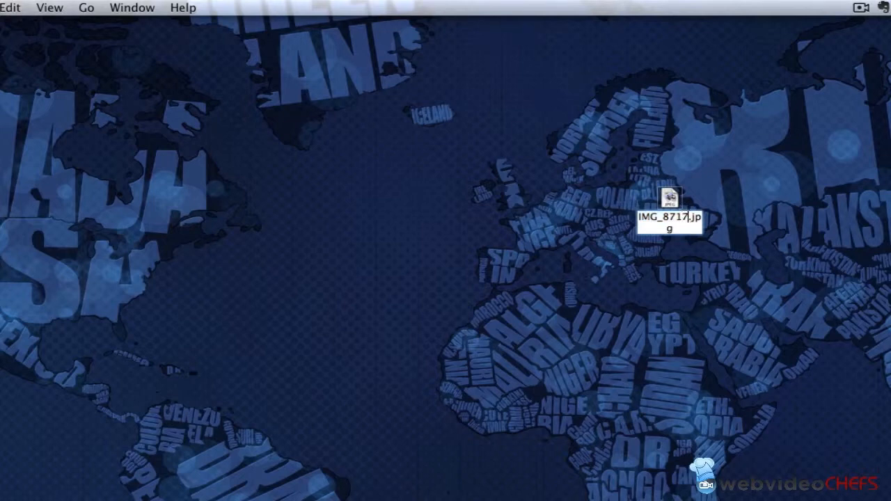
{"action": "type", "text": "apple"}
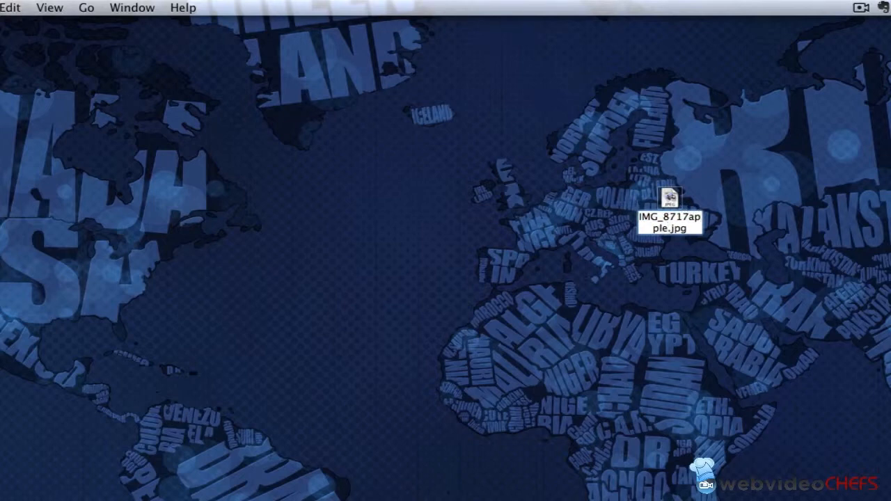
{"action": "key", "text": "Return"}
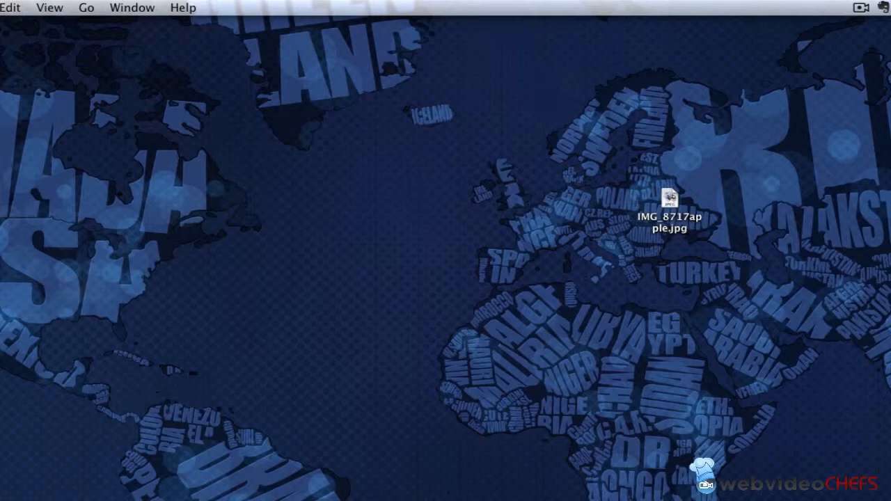
Step: Preview IMG_8717apple.jpg and IMG_8717 other.jpg in turn to compare their colors
{"action": "left_click", "coordinate": [665, 202]}
{"action": "key", "text": "space"}
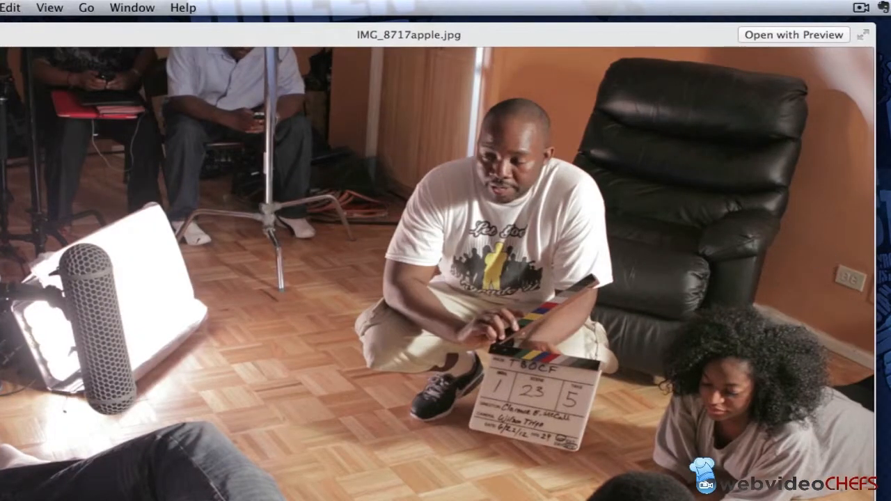
{"action": "key", "text": "space"}
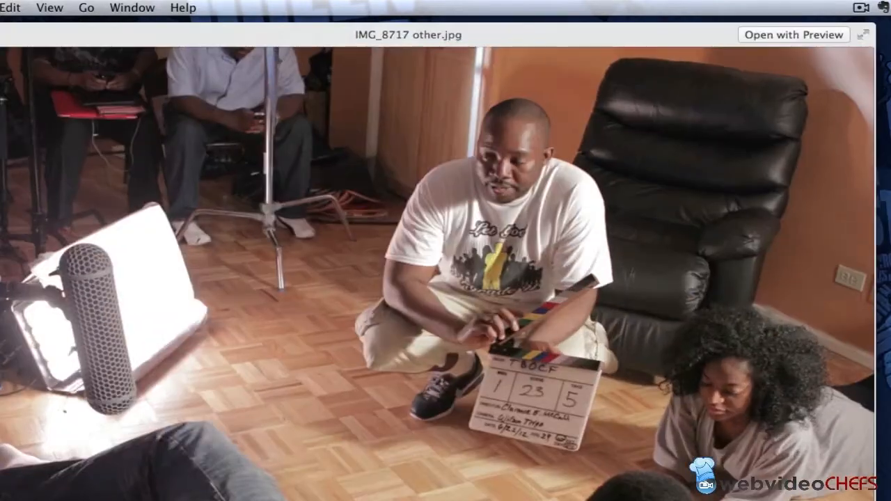
{"action": "key", "text": "space"}
{"action": "key", "text": "space"}
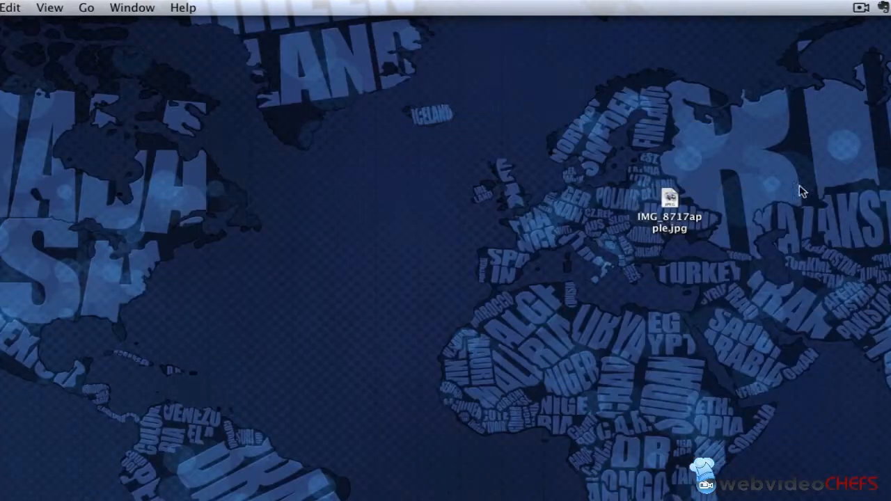
{"action": "left_click", "coordinate": [673, 197]}
{"action": "key", "text": "space"}
{"action": "key", "text": "space"}
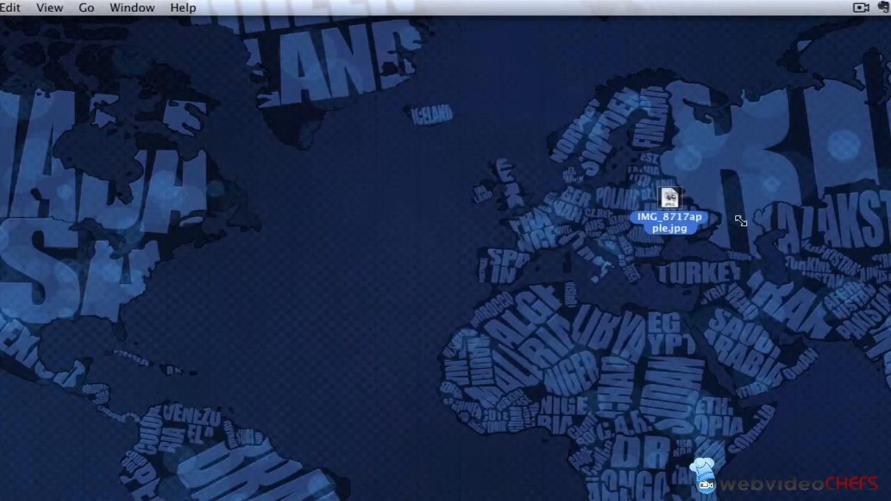
Step: Switch to Final Cut Pro and select the full range of the IMG_8717 clip in the Photos event
{"action": "left_click_drag", "start_coordinate": [672, 198], "coordinate": [257, 119]}
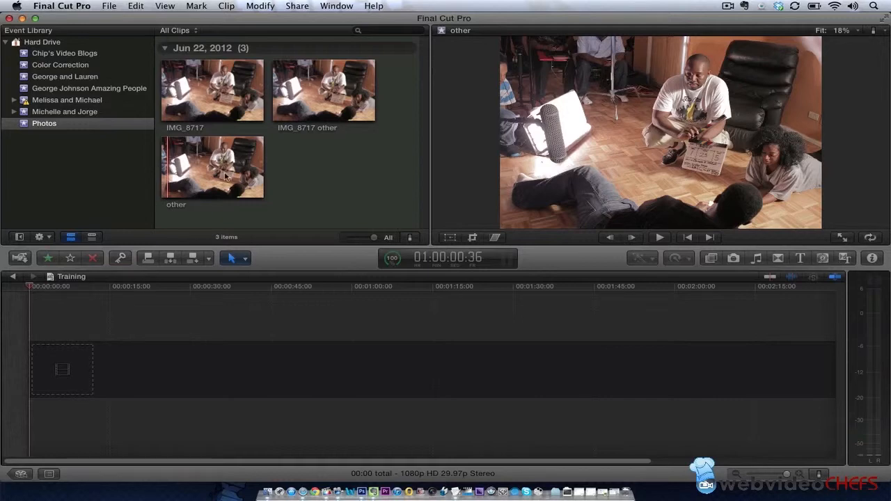
{"action": "left_click", "coordinate": [200, 78]}
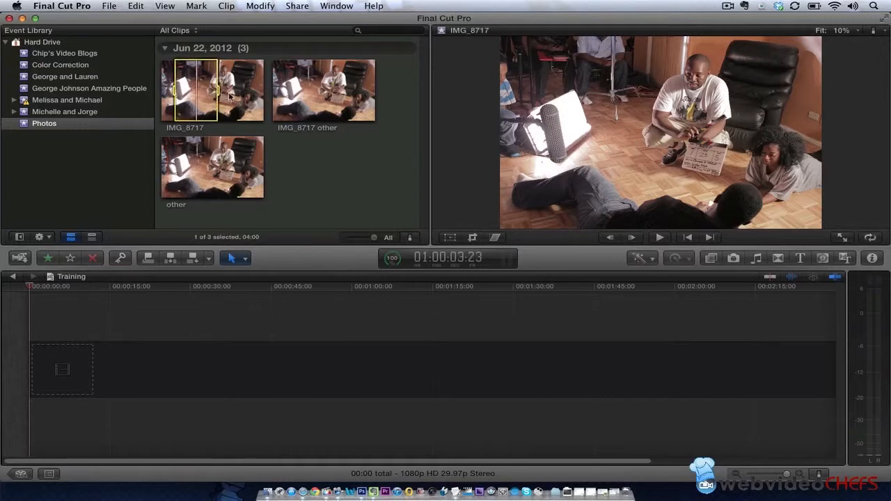
{"action": "left_click_drag", "start_coordinate": [223, 96], "coordinate": [285, 92]}
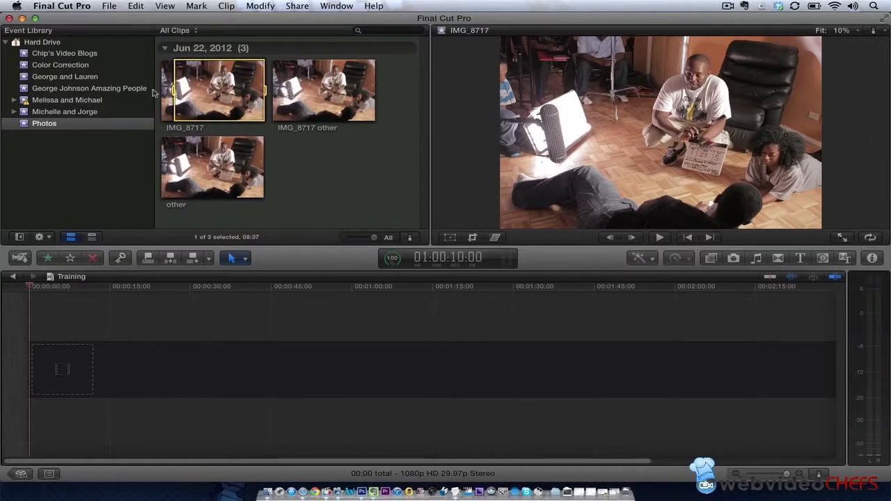
{"action": "left_click_drag", "start_coordinate": [174, 89], "coordinate": [161, 91]}
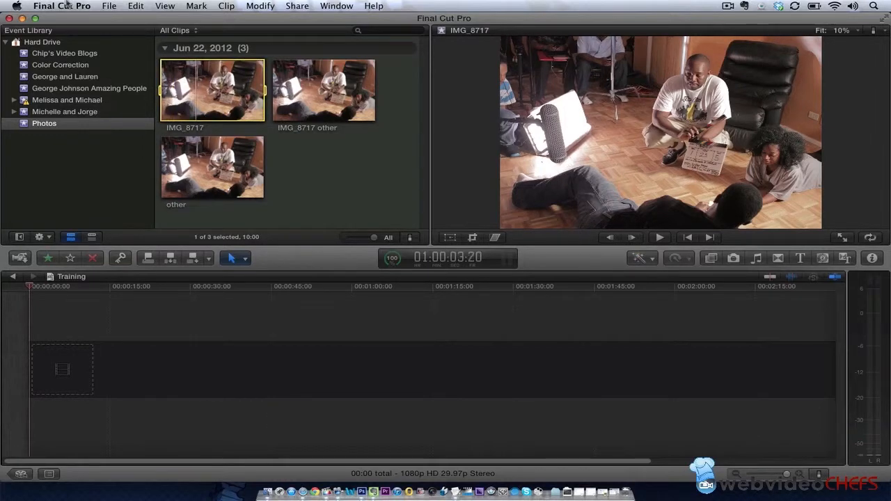
Step: Open the preferences and examine the Import, Playback and Editing settings, including the default still image length
{"action": "left_click", "coordinate": [67, 5]}
{"action": "left_click", "coordinate": [69, 37]}
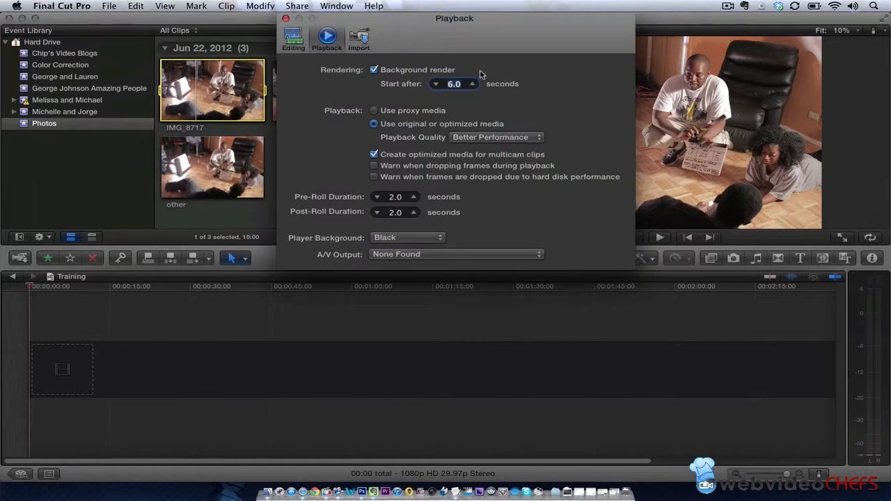
{"action": "left_click", "coordinate": [359, 41]}
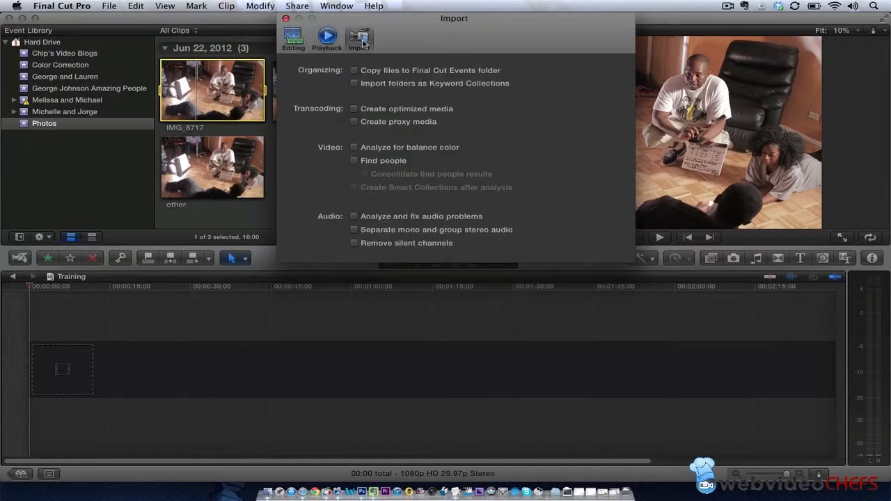
{"action": "left_click", "coordinate": [336, 41]}
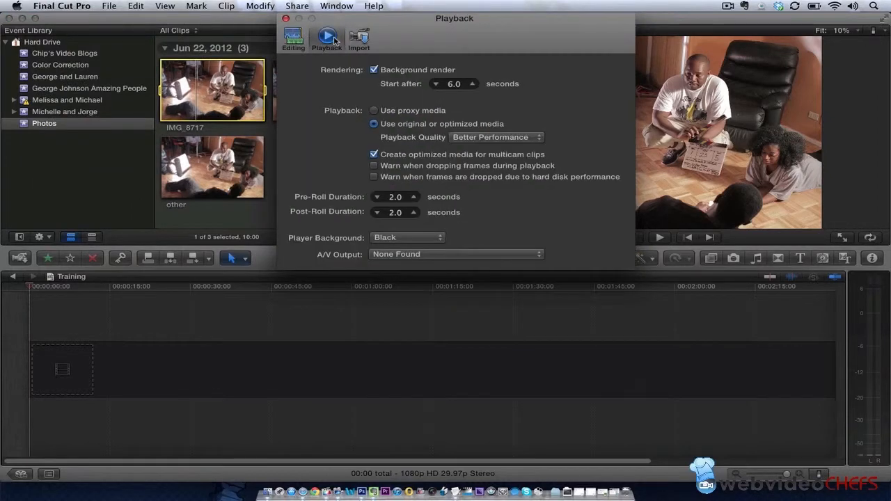
{"action": "left_click", "coordinate": [295, 36]}
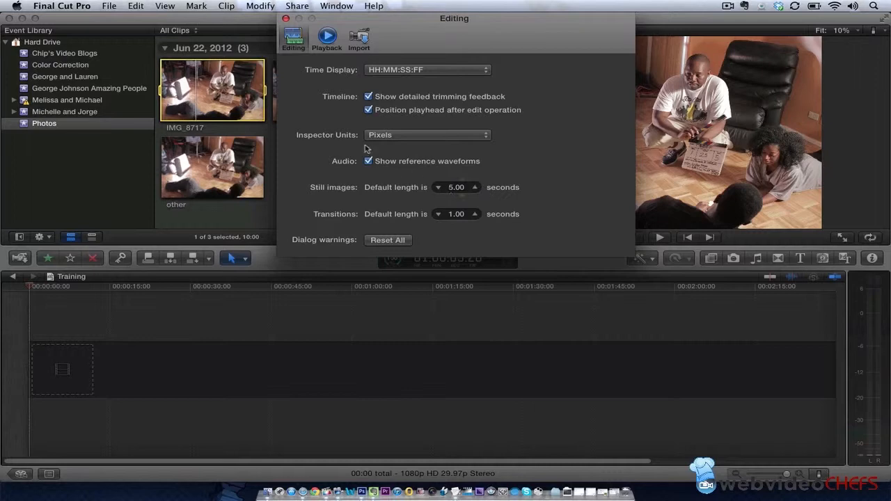
Step: Close the preferences and show the IMG_8717 clip's information in Extended View
{"action": "left_click", "coordinate": [285, 18]}
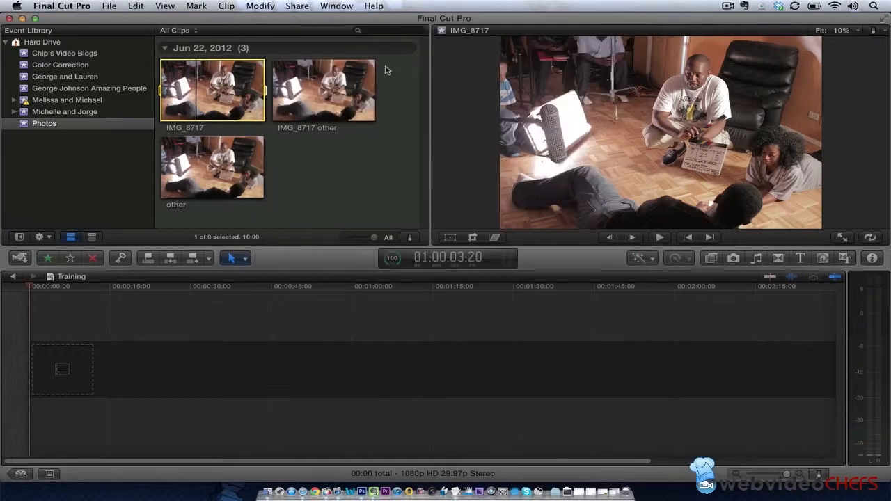
{"action": "key", "text": "super+4"}
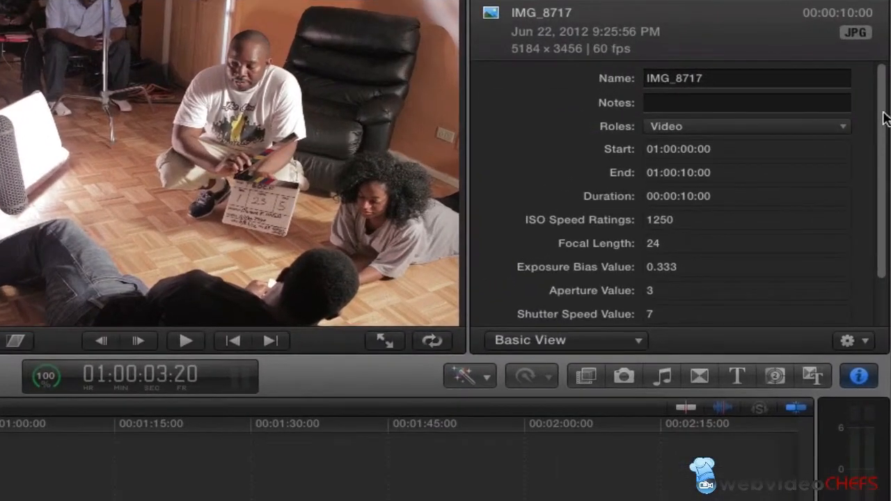
{"action": "scroll", "coordinate": [884, 119], "scroll_direction": "down", "scroll_amount": 4}
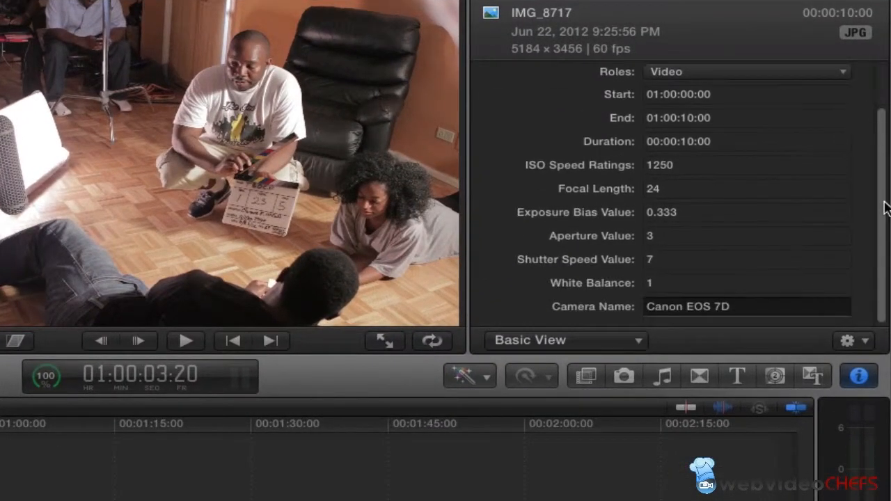
{"action": "left_click", "coordinate": [629, 341]}
{"action": "left_click", "coordinate": [629, 374]}
Step: Examine the IMG_8717 clip's extended metadata, including its frame size, color profile and duration
{"action": "scroll", "coordinate": [886, 97], "scroll_direction": "down", "scroll_amount": 4}
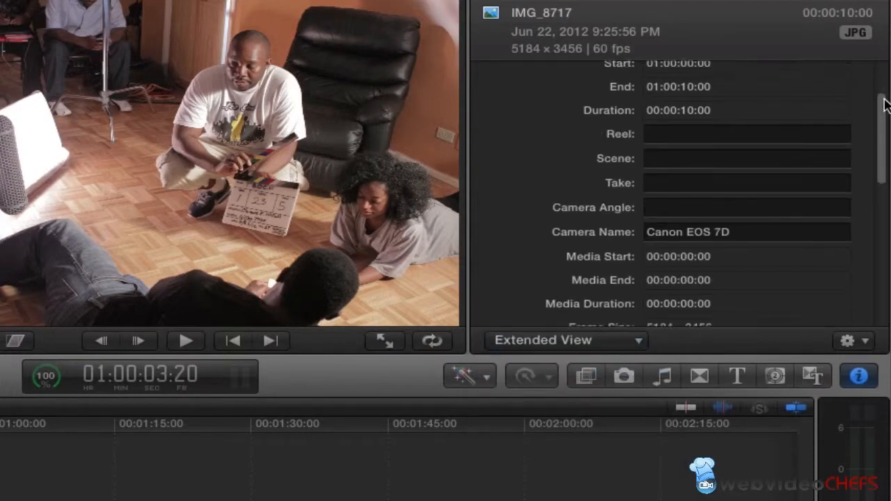
{"action": "left_click_drag", "start_coordinate": [885, 123], "coordinate": [888, 160]}
{"action": "left_click_drag", "start_coordinate": [660, 169], "coordinate": [627, 171]}
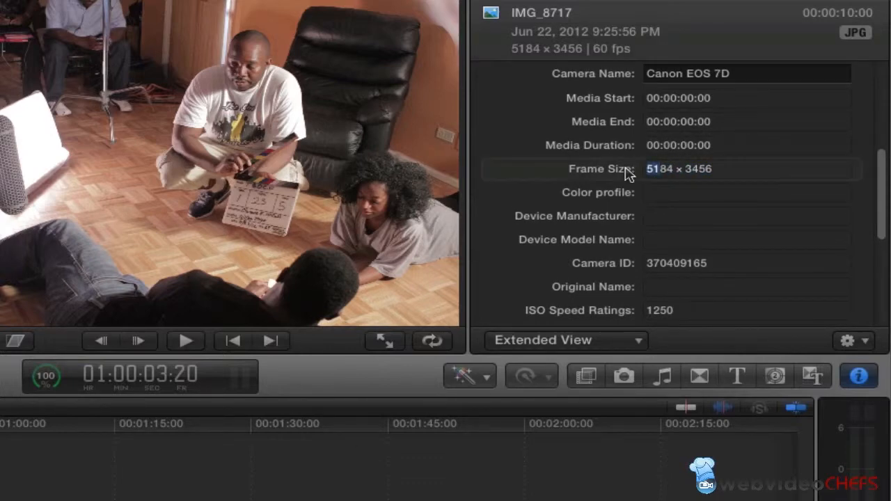
{"action": "left_click", "coordinate": [657, 175]}
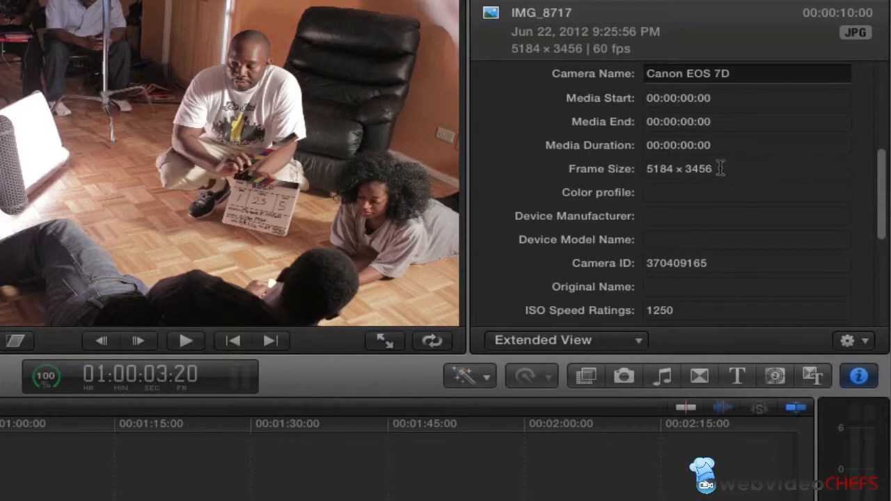
{"action": "left_click_drag", "start_coordinate": [884, 195], "coordinate": [730, 139]}
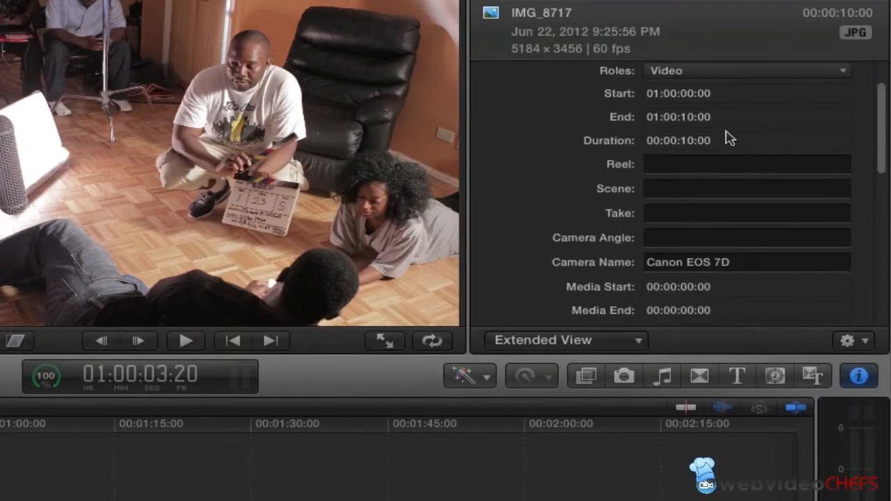
Step: Select the IMG_8717 other clip and examine its frame size and color profile
{"action": "left_click", "coordinate": [1, 107]}
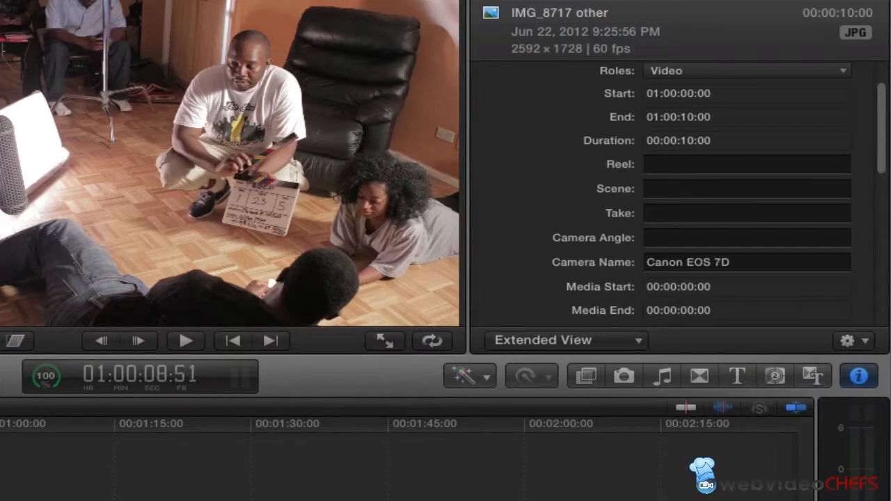
{"action": "left_click_drag", "start_coordinate": [885, 145], "coordinate": [883, 245]}
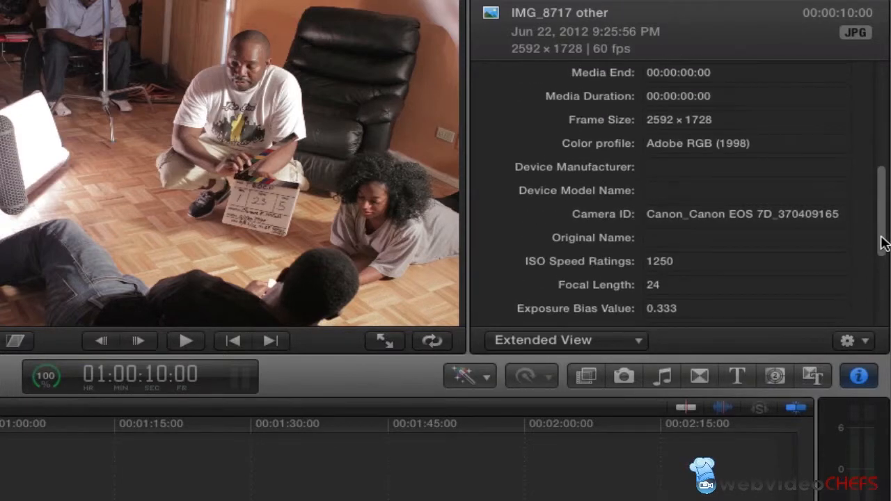
{"action": "scroll", "coordinate": [882, 243], "scroll_direction": "up", "scroll_amount": 2}
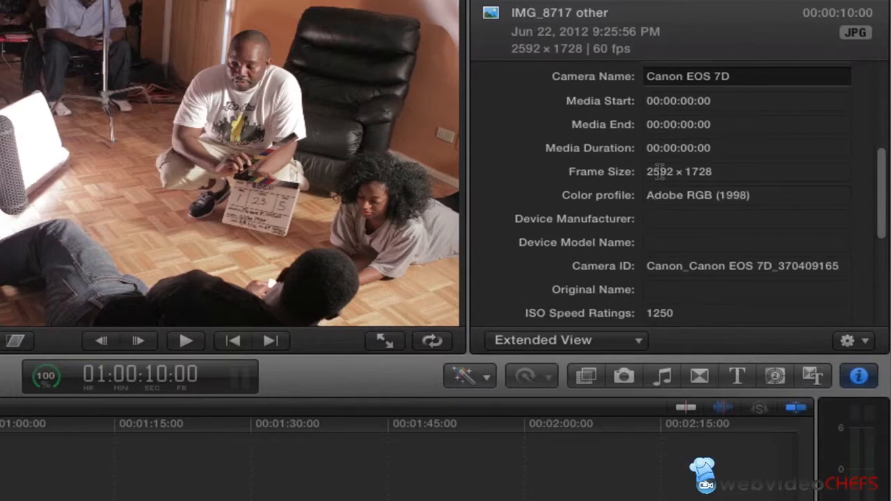
{"action": "left_click_drag", "start_coordinate": [659, 172], "coordinate": [732, 171]}
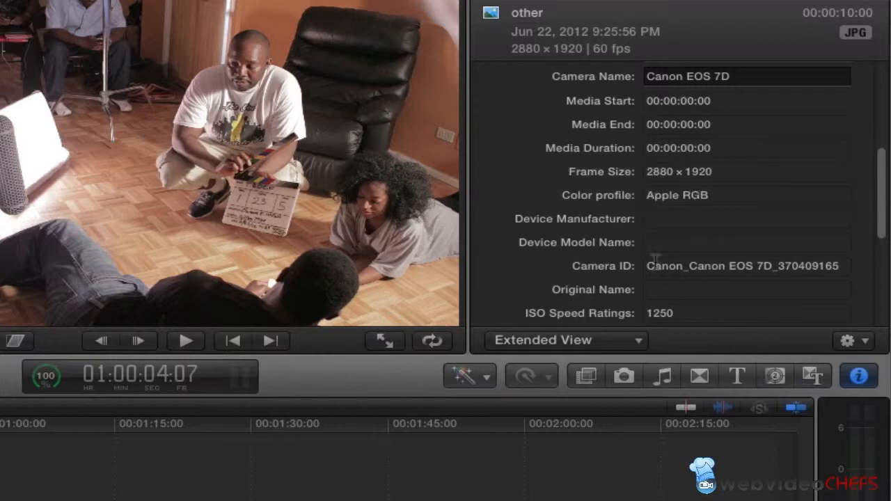
Step: Examine the metadata of the clip named other and compare its frame size with that of IMG_8717
{"action": "left_click_drag", "start_coordinate": [656, 266], "coordinate": [836, 267]}
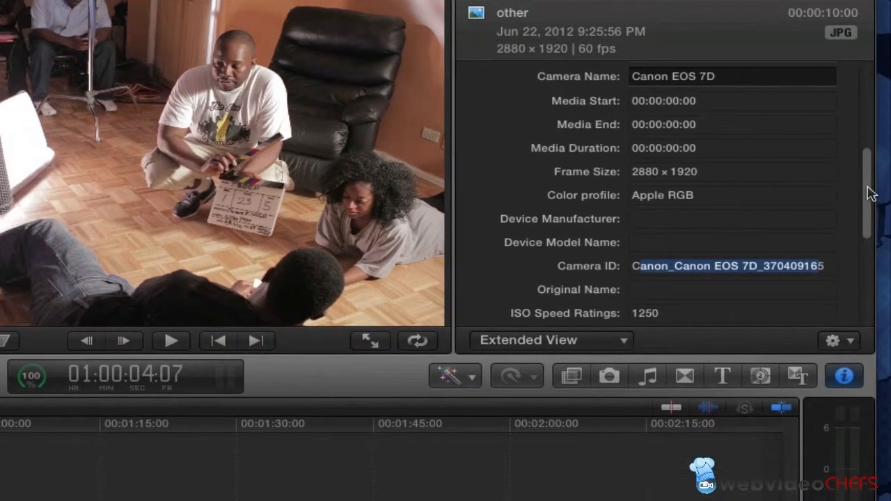
{"action": "left_click_drag", "start_coordinate": [884, 193], "coordinate": [860, 44]}
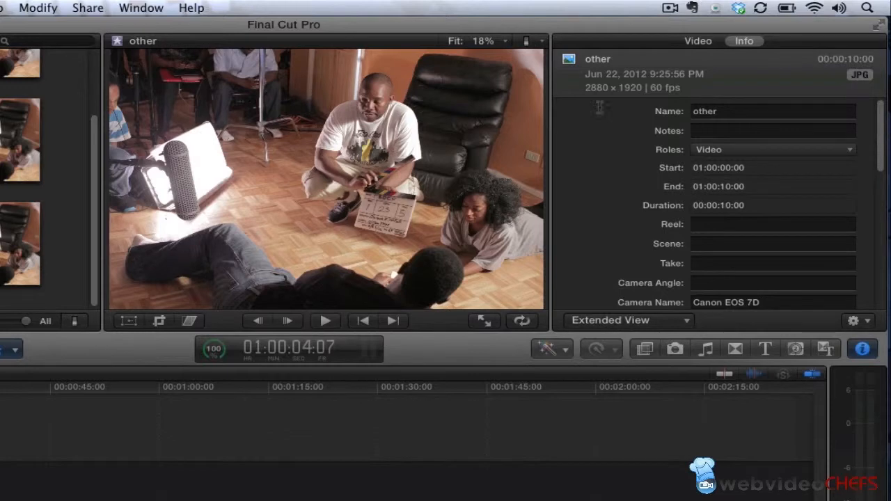
{"action": "left_click_drag", "start_coordinate": [94, 140], "coordinate": [91, 56]}
{"action": "left_click", "coordinate": [4, 122]}
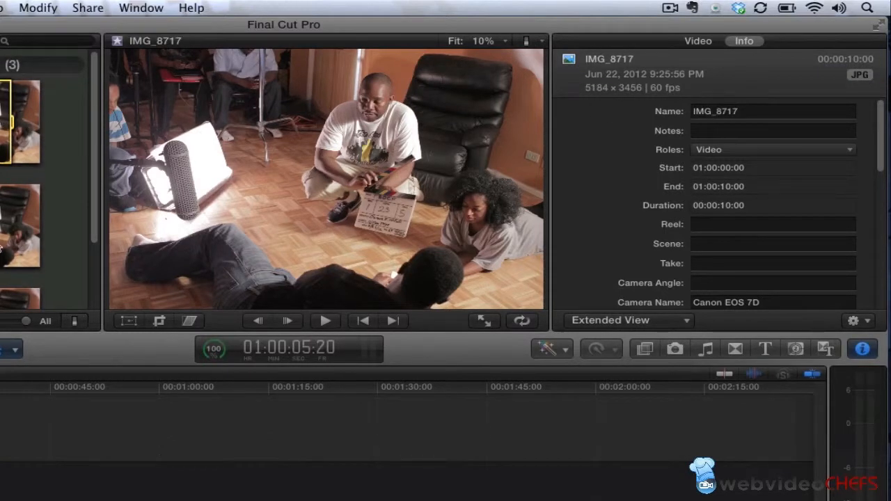
{"action": "left_click", "coordinate": [4, 304]}
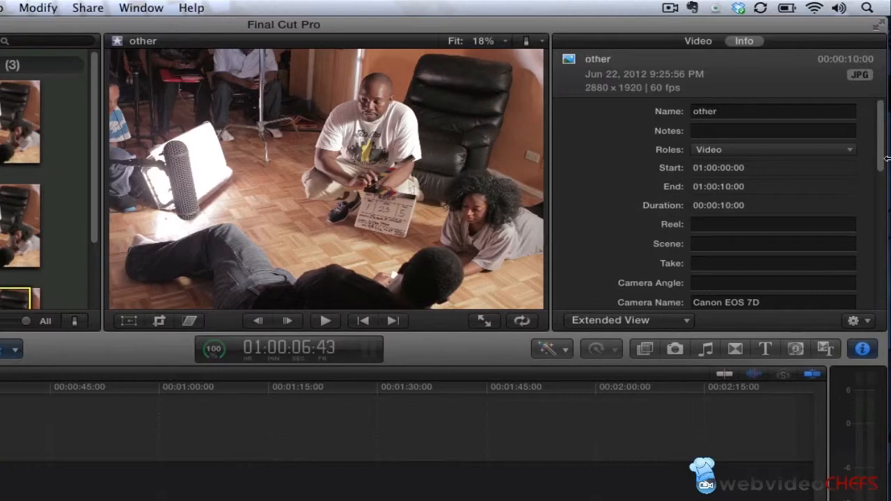
{"action": "left_click_drag", "start_coordinate": [882, 162], "coordinate": [882, 247]}
Step: Hide and reopen the information for the clip named other, and recheck its frame size and color profile
{"action": "left_click", "coordinate": [863, 348]}
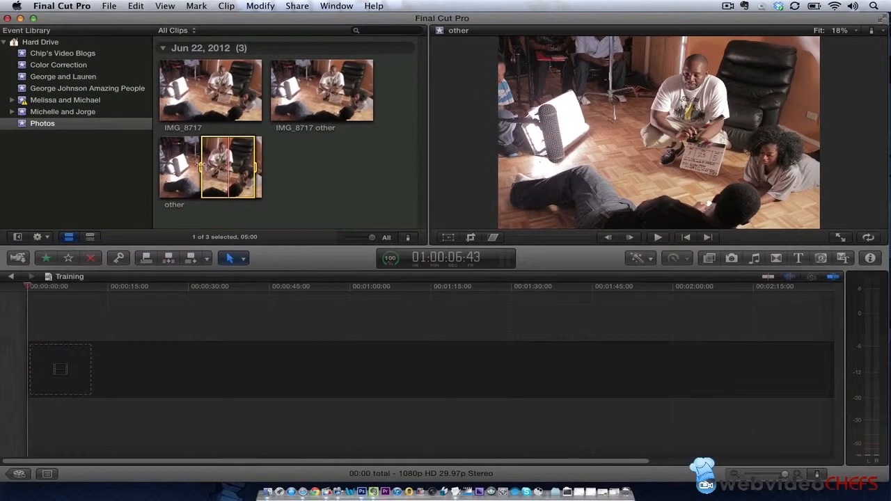
{"action": "left_click_drag", "start_coordinate": [201, 165], "coordinate": [135, 155]}
{"action": "left_click", "coordinate": [263, 159]}
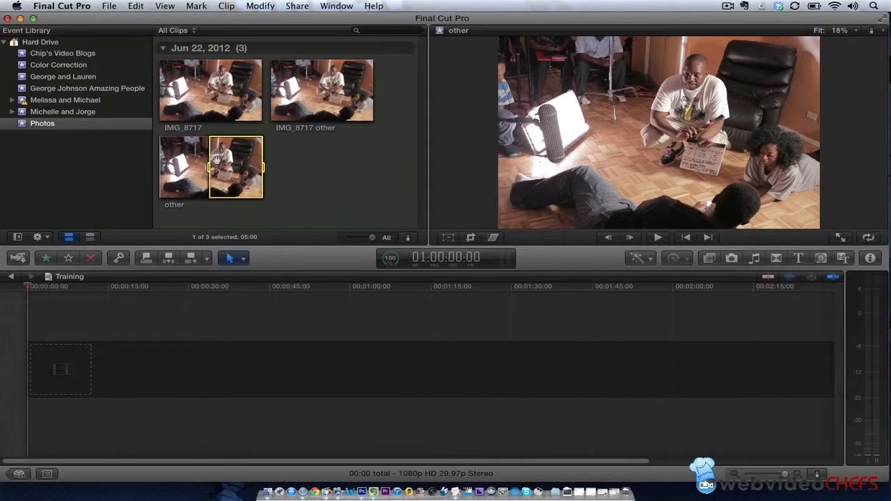
{"action": "left_click", "coordinate": [871, 258]}
{"action": "left_click_drag", "start_coordinate": [888, 115], "coordinate": [887, 179]}
Step: Rename the clip named other in the Photos event as Apple 2880
{"action": "left_click", "coordinate": [194, 189]}
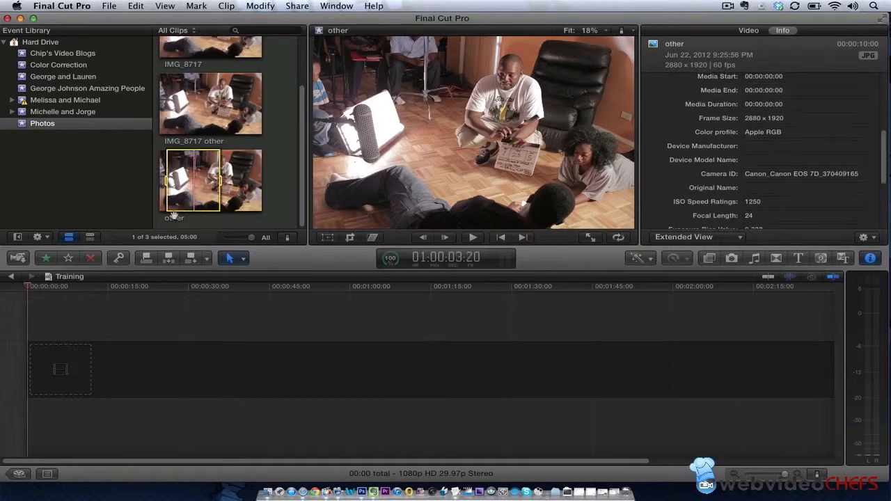
{"action": "left_click", "coordinate": [174, 220]}
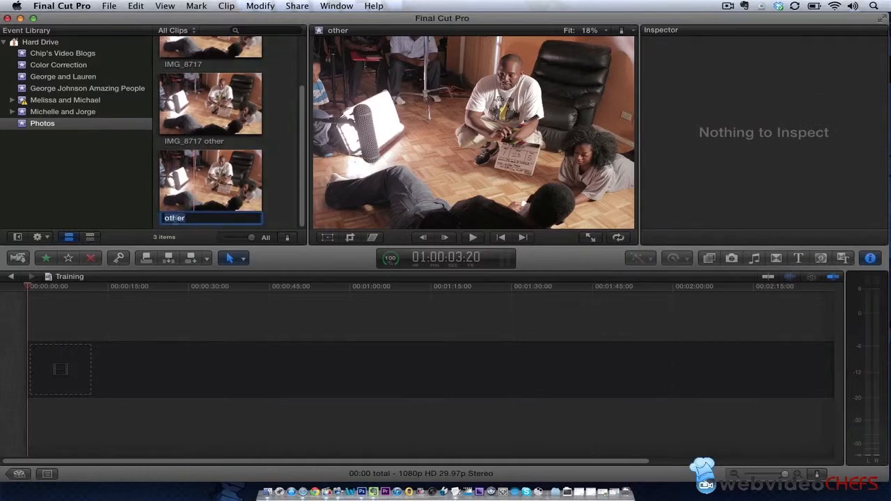
{"action": "type", "text": "Apple 2880"}
{"action": "key", "text": "Return"}
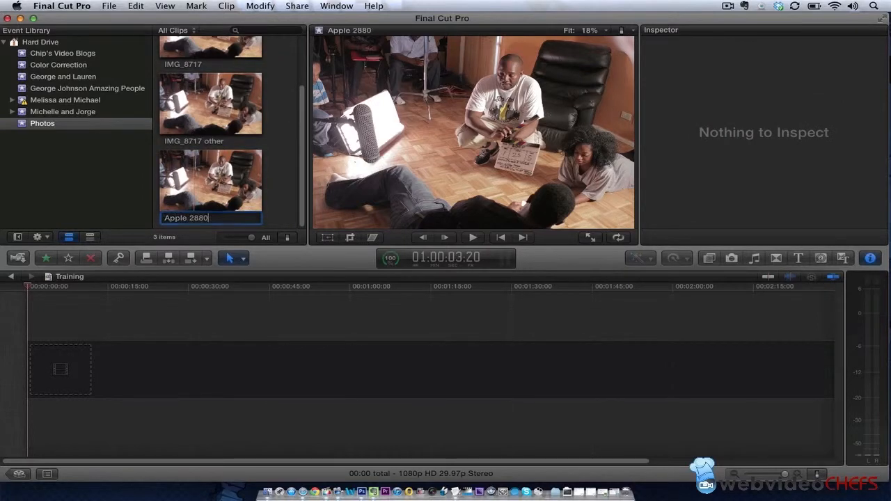
Step: Select the full range of the Apple 2880 clip and append it to the Training timeline
{"action": "left_click", "coordinate": [220, 113]}
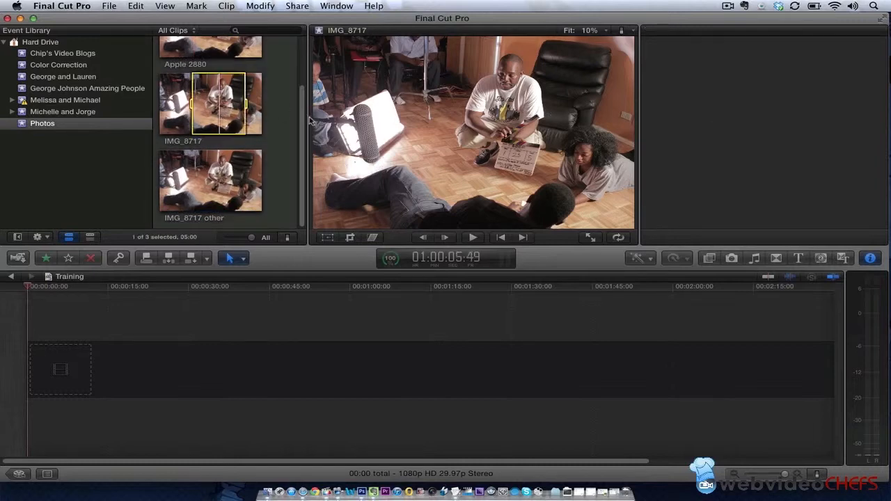
{"action": "scroll", "coordinate": [207, 101], "scroll_direction": "up", "scroll_amount": 3}
{"action": "left_click", "coordinate": [206, 96]}
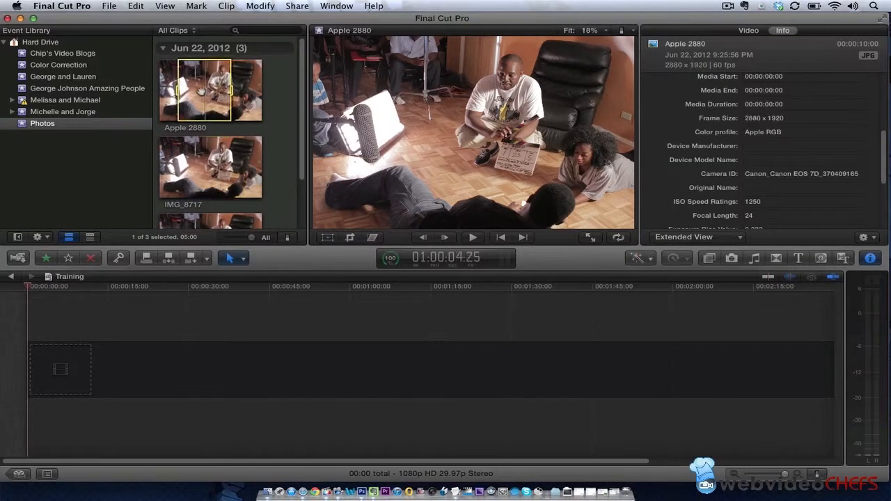
{"action": "left_click_drag", "start_coordinate": [179, 90], "coordinate": [295, 90]}
{"action": "key", "text": "e"}
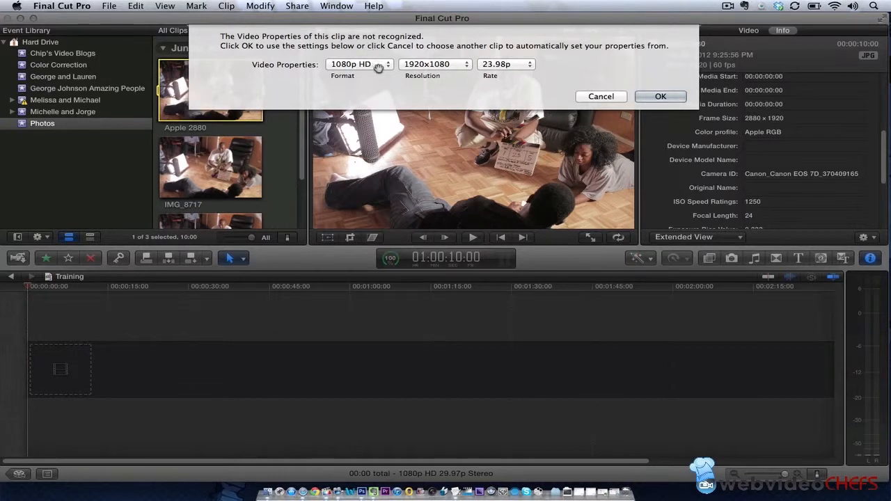
Step: Accept the project's video properties as 1080p HD, 1920x1080, with the rate set to 29.97p
{"action": "left_click", "coordinate": [456, 65]}
{"action": "left_click", "coordinate": [456, 65]}
{"action": "left_click", "coordinate": [516, 65]}
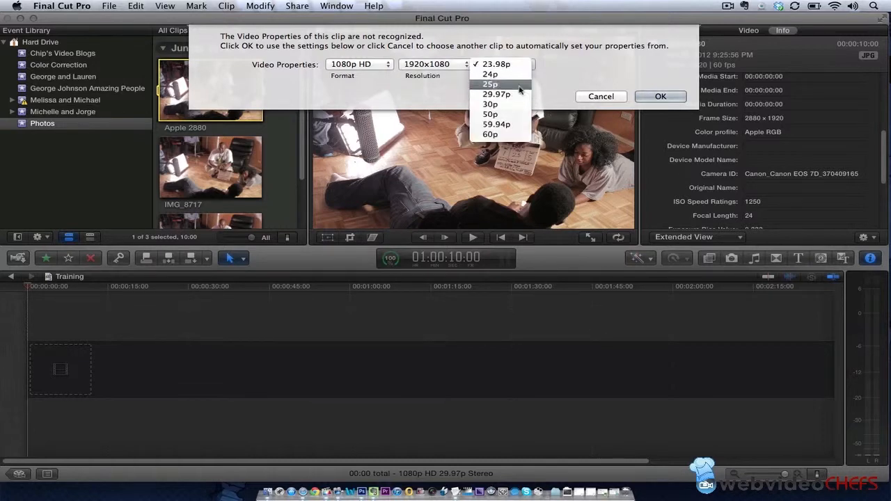
{"action": "left_click", "coordinate": [520, 95]}
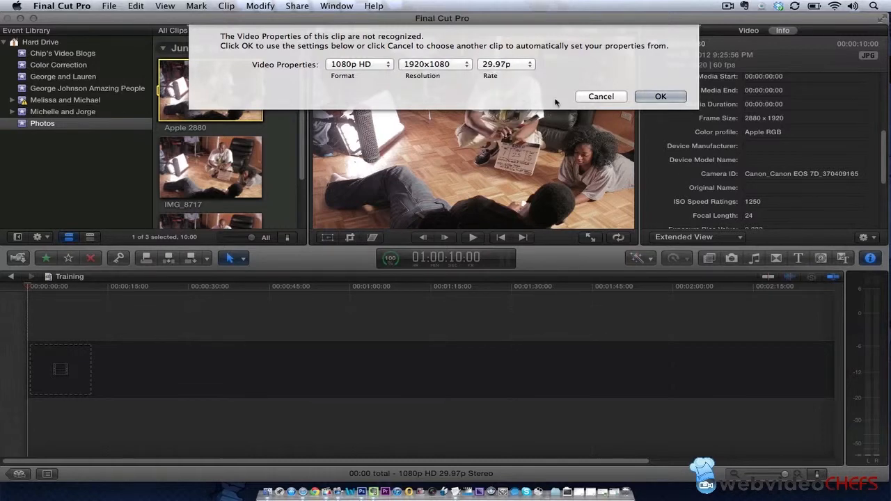
{"action": "left_click", "coordinate": [660, 96]}
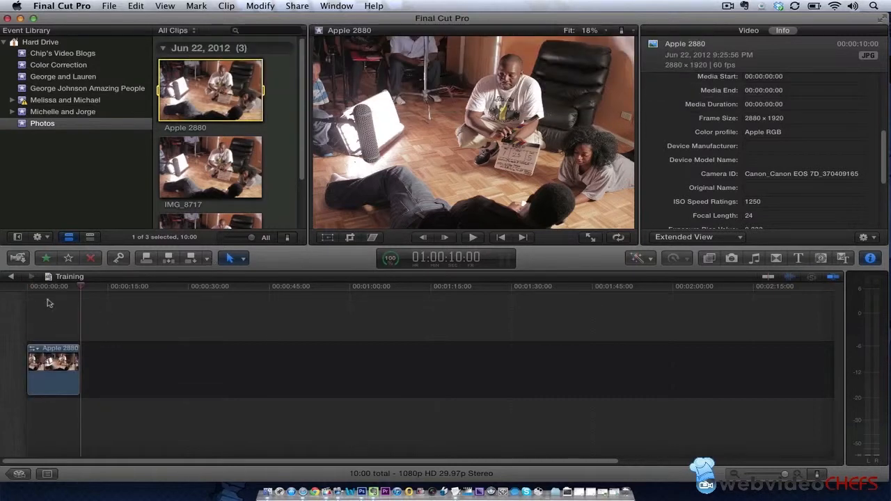
Step: Play the Training timeline briefly from its start to preview how the still fits the frame
{"action": "left_click", "coordinate": [8, 291]}
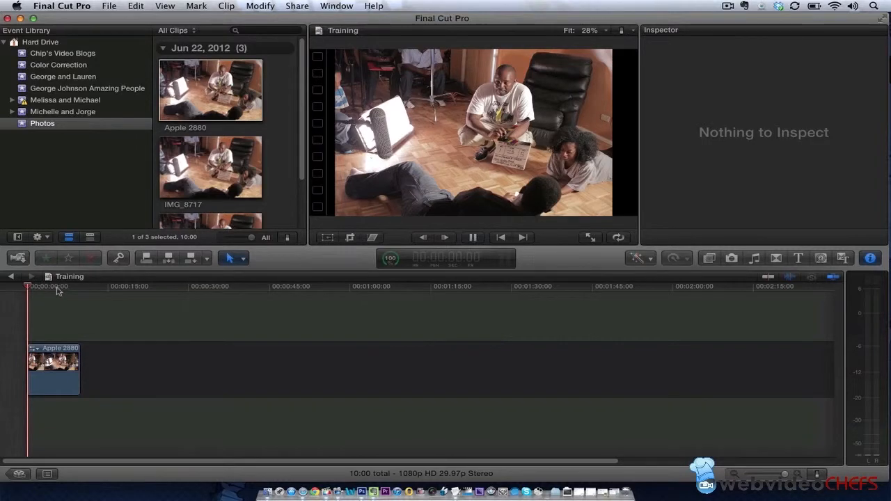
{"action": "key", "text": "space"}
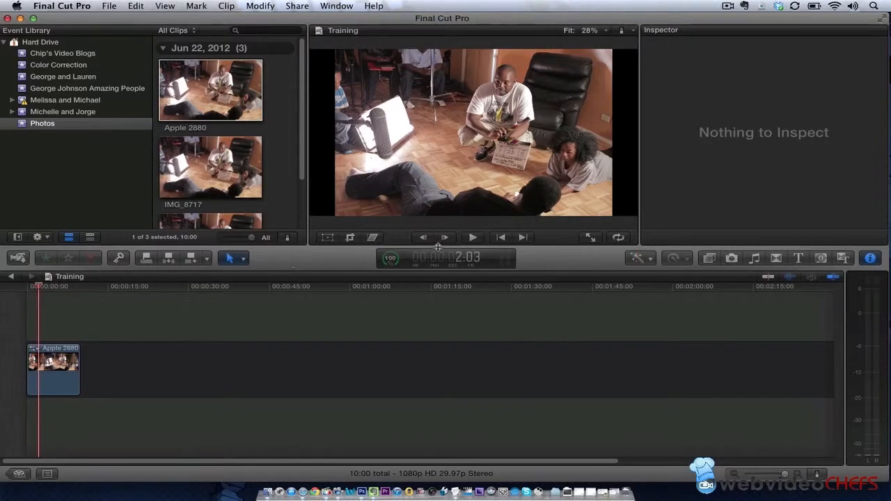
Step: Set the Spatial Conform type of the Apple 2880 clip in the timeline to Fill
{"action": "left_click", "coordinate": [47, 378]}
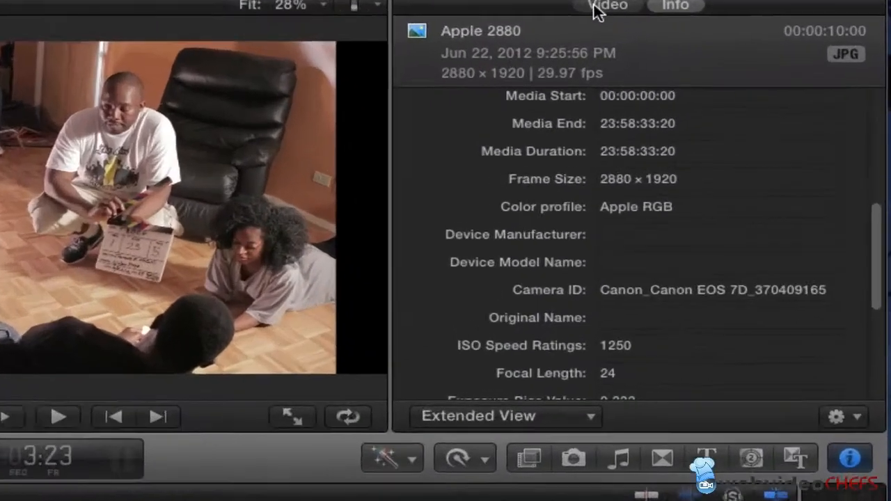
{"action": "left_click", "coordinate": [747, 31]}
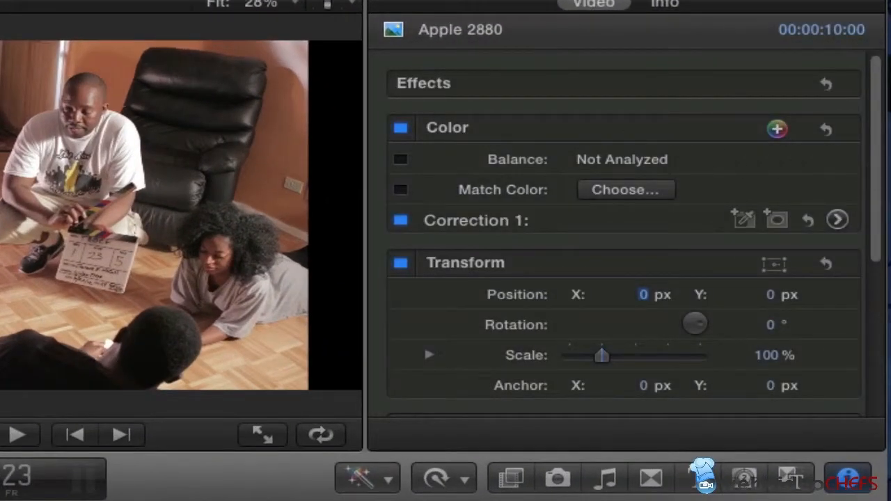
{"action": "left_click_drag", "start_coordinate": [881, 85], "coordinate": [887, 249]}
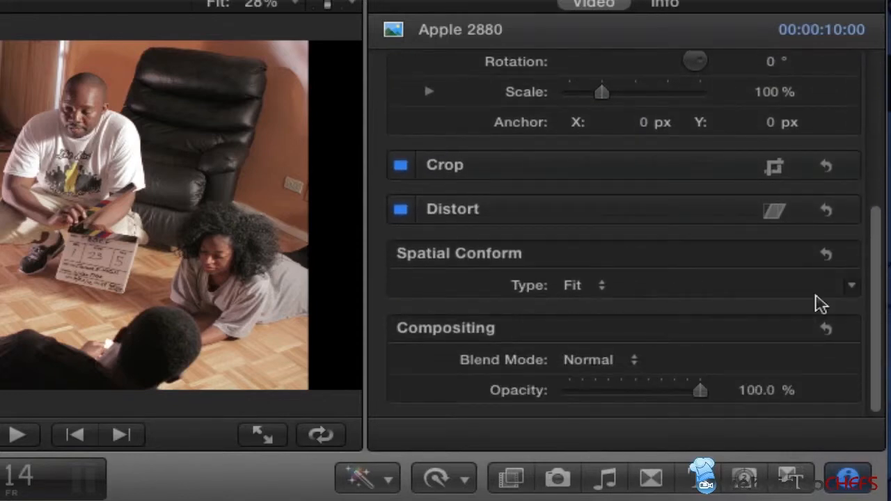
{"action": "left_click", "coordinate": [583, 287]}
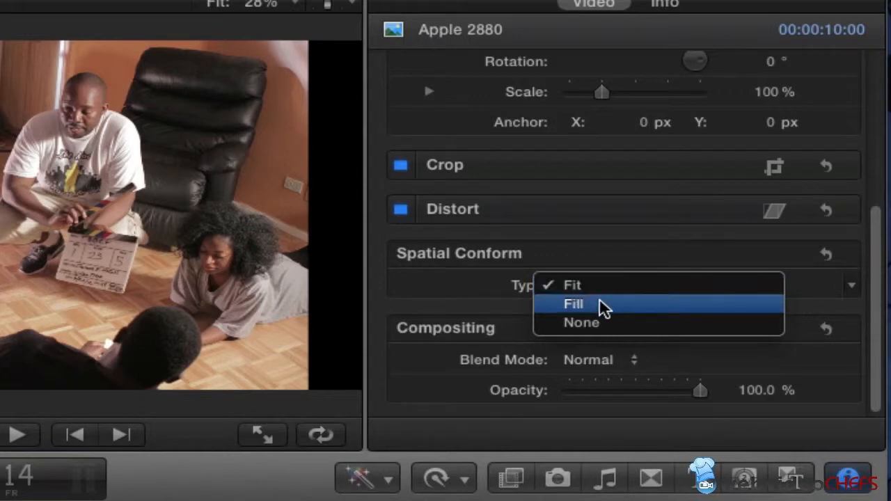
{"action": "left_click", "coordinate": [603, 306]}
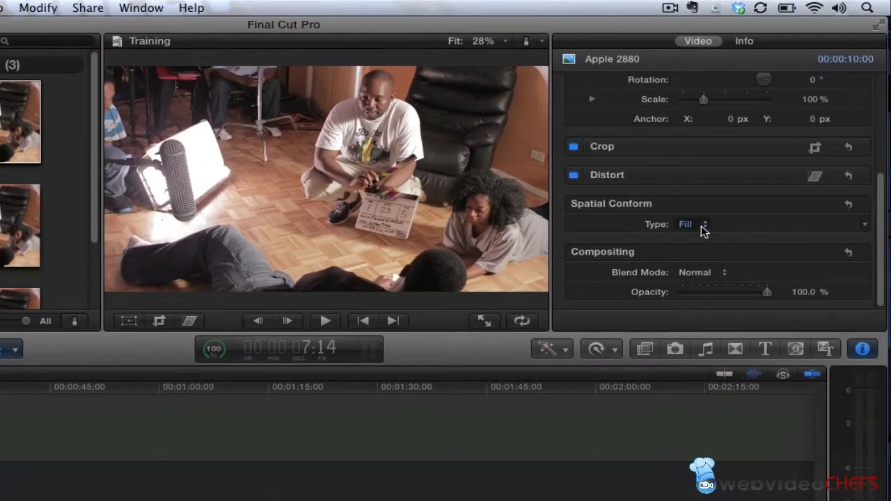
Step: Change the Apple 2880 clip's Spatial Conform type to None
{"action": "left_click", "coordinate": [865, 225]}
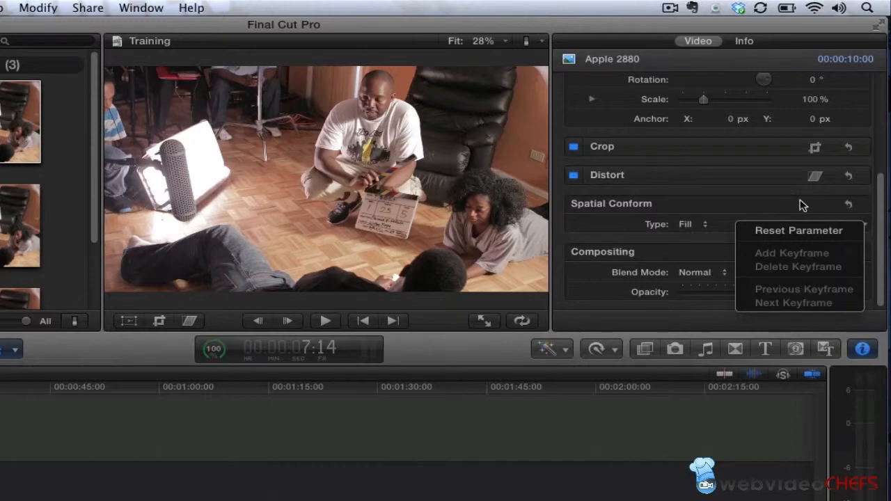
{"action": "left_click", "coordinate": [715, 216]}
{"action": "left_click", "coordinate": [708, 229]}
{"action": "left_click", "coordinate": [696, 236]}
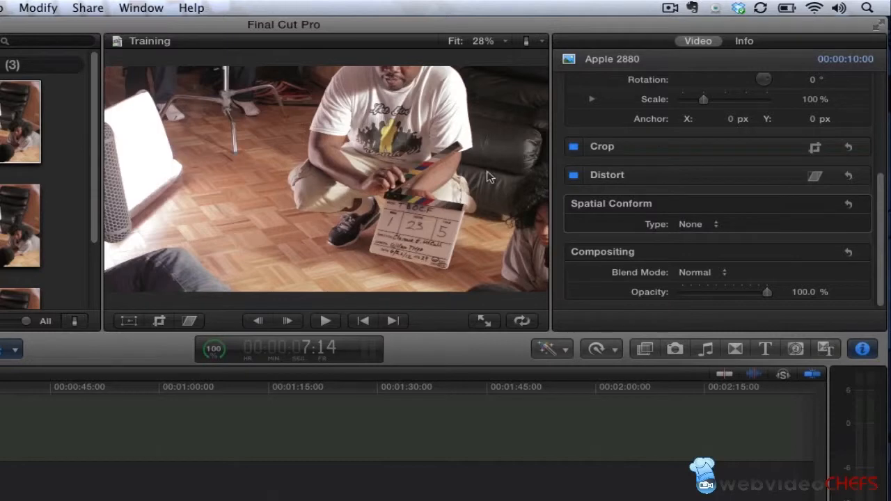
Step: Set the Apple 2880 clip's Spatial Conform type back to Fill and close the Inspector
{"action": "left_click", "coordinate": [719, 224]}
{"action": "left_click", "coordinate": [717, 221]}
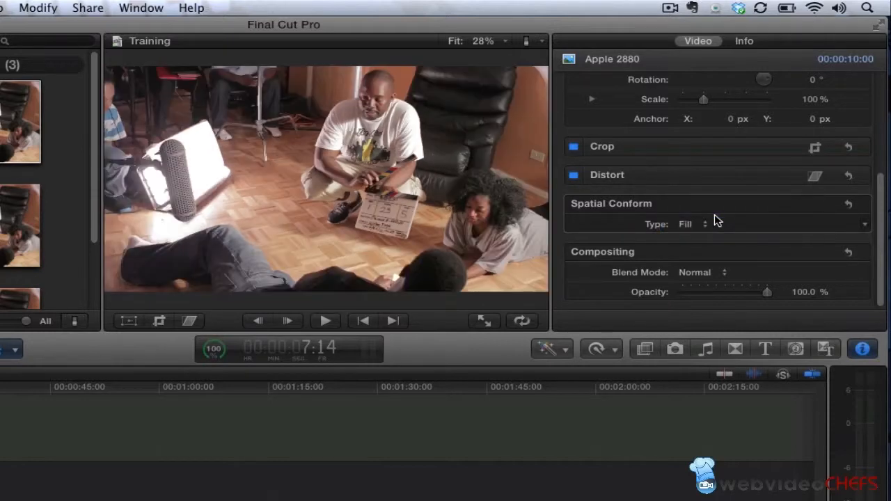
{"action": "left_click", "coordinate": [701, 228]}
{"action": "left_click", "coordinate": [700, 211]}
{"action": "left_click", "coordinate": [700, 226]}
{"action": "left_click", "coordinate": [710, 238]}
{"action": "left_click", "coordinate": [864, 349]}
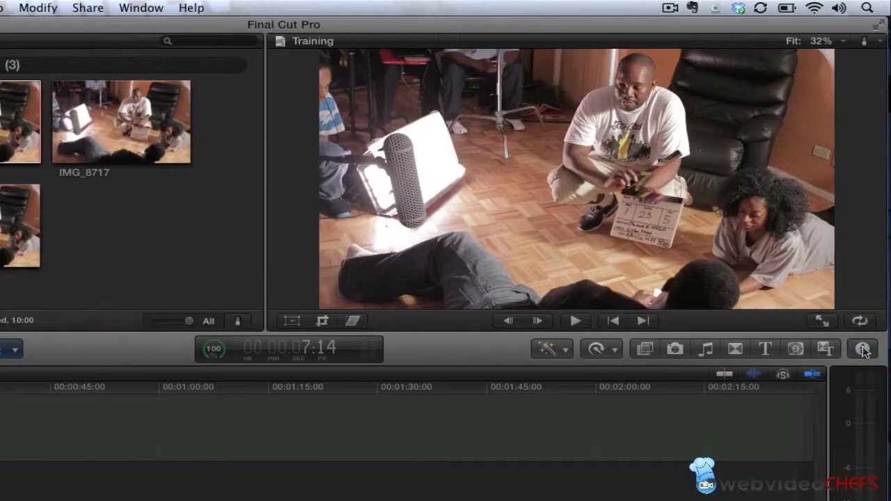
Step: With the viewer at 25%, use Transform to slightly enlarge the Apple 2880 still and shift it down, then finish the adjustment
{"action": "left_click", "coordinate": [292, 322]}
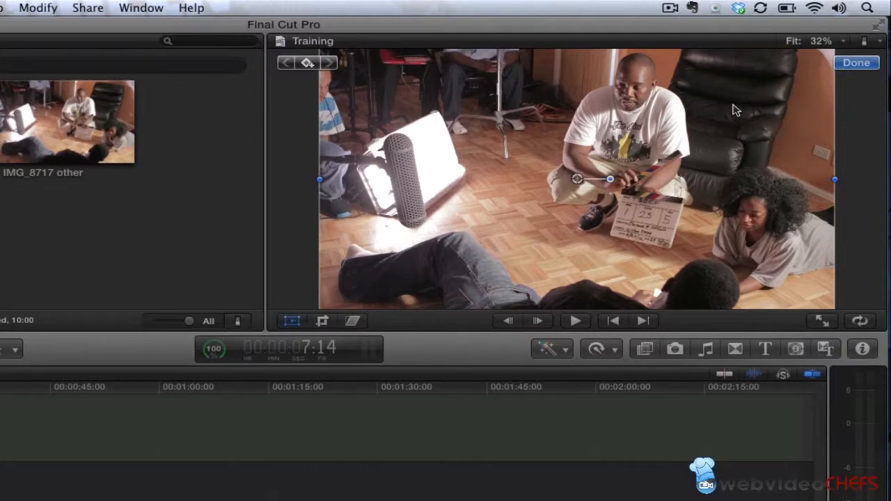
{"action": "left_click", "coordinate": [842, 41]}
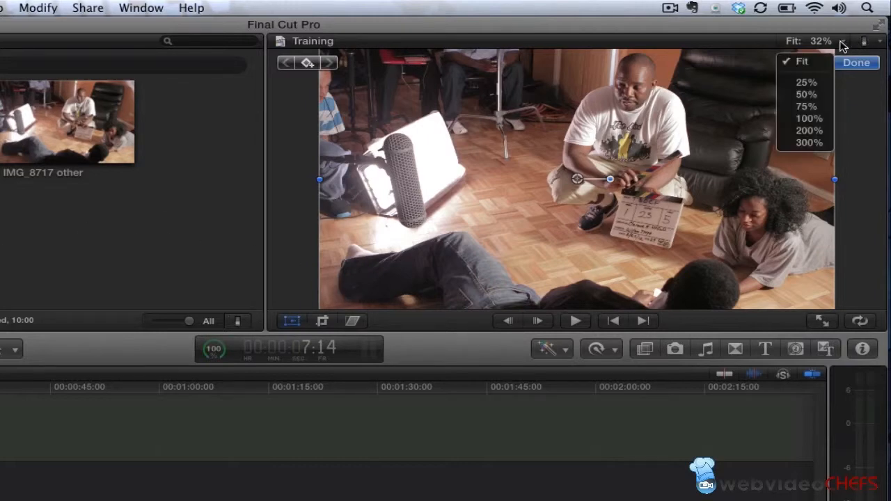
{"action": "left_click", "coordinate": [821, 85]}
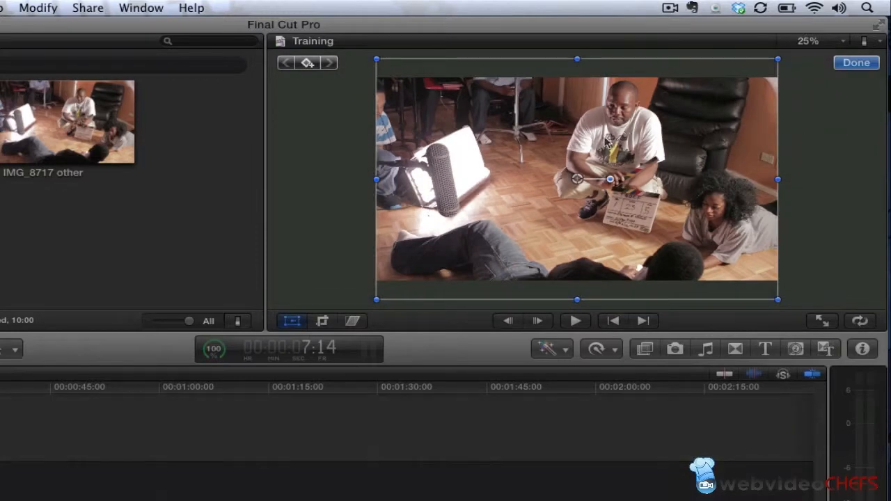
{"action": "mouse_move", "coordinate": [630, 125]}
{"action": "left_mouse_down"}
{"action": "mouse_move", "coordinate": [604, 153]}
{"action": "mouse_move", "coordinate": [608, 187]}
{"action": "mouse_move", "coordinate": [603, 140]}
{"action": "mouse_move", "coordinate": [627, 112]}
{"action": "mouse_move", "coordinate": [628, 121]}
{"action": "left_mouse_up"}
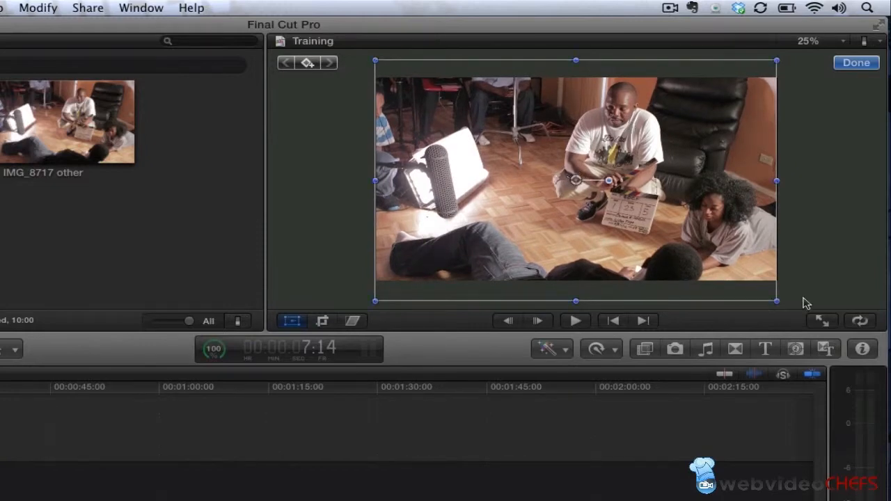
{"action": "mouse_move", "coordinate": [781, 304]}
{"action": "left_mouse_down"}
{"action": "mouse_move", "coordinate": [812, 319]}
{"action": "mouse_move", "coordinate": [781, 293]}
{"action": "left_mouse_up"}
{"action": "left_click_drag", "start_coordinate": [670, 186], "coordinate": [669, 195]}
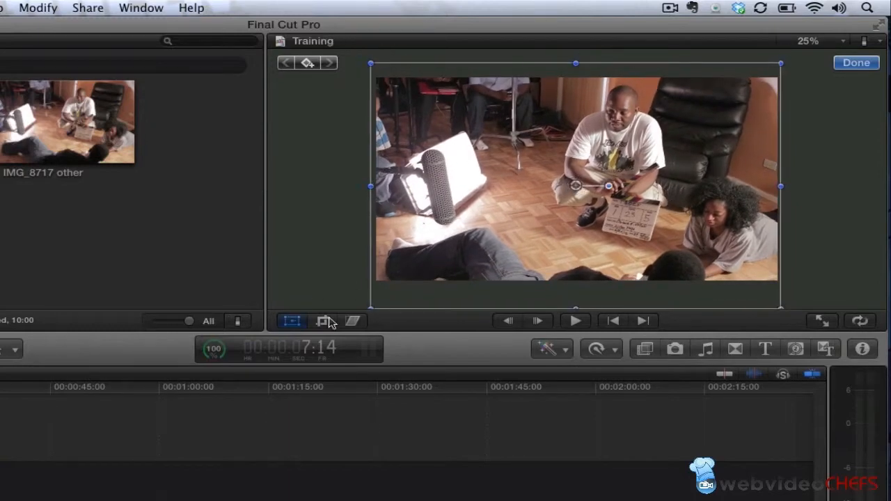
{"action": "left_click", "coordinate": [865, 64]}
Step: Apply a Ken Burns crop to the Apple 2880 still and adjust its start and end frames within the image
{"action": "left_click", "coordinate": [322, 321]}
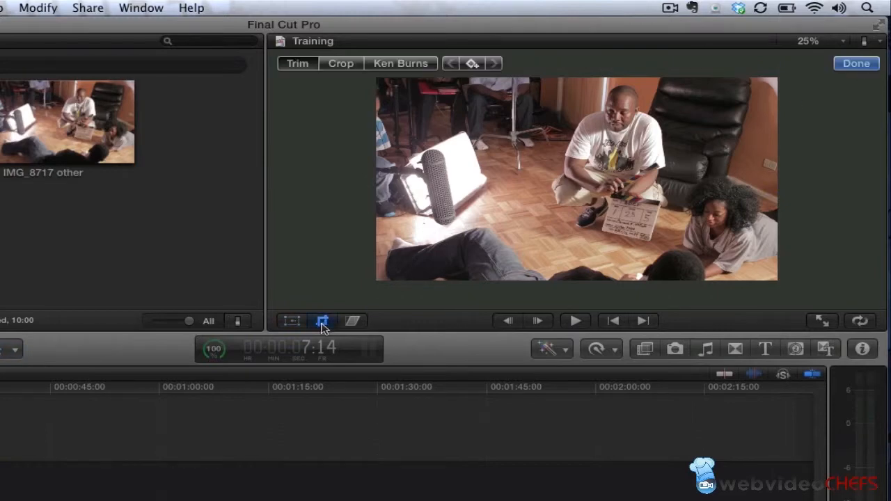
{"action": "left_click", "coordinate": [402, 64]}
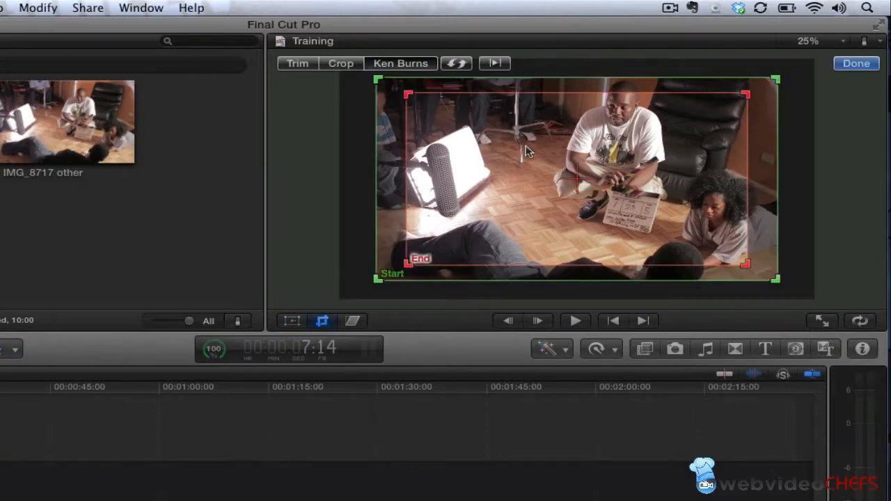
{"action": "mouse_move", "coordinate": [376, 279]}
{"action": "left_mouse_down"}
{"action": "mouse_move", "coordinate": [357, 297]}
{"action": "mouse_move", "coordinate": [362, 287]}
{"action": "left_mouse_up"}
{"action": "left_click_drag", "start_coordinate": [407, 99], "coordinate": [396, 83]}
{"action": "left_click_drag", "start_coordinate": [437, 106], "coordinate": [419, 98]}
{"action": "mouse_move", "coordinate": [743, 262]}
{"action": "left_mouse_down"}
{"action": "mouse_move", "coordinate": [760, 267]}
{"action": "mouse_move", "coordinate": [724, 251]}
{"action": "mouse_move", "coordinate": [756, 266]}
{"action": "mouse_move", "coordinate": [744, 266]}
{"action": "left_mouse_up"}
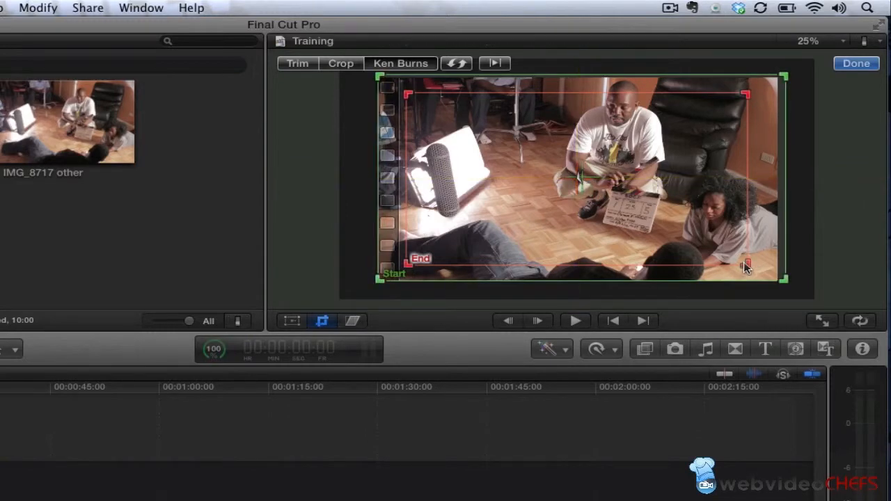
Step: Tighten the Ken Burns start frame, try swapping the start and end framing, and preview the move
{"action": "left_click", "coordinate": [457, 64]}
{"action": "left_click_drag", "start_coordinate": [785, 281], "coordinate": [759, 279]}
{"action": "left_click_drag", "start_coordinate": [673, 224], "coordinate": [660, 227]}
{"action": "left_click", "coordinate": [451, 63]}
{"action": "left_click", "coordinate": [493, 64]}
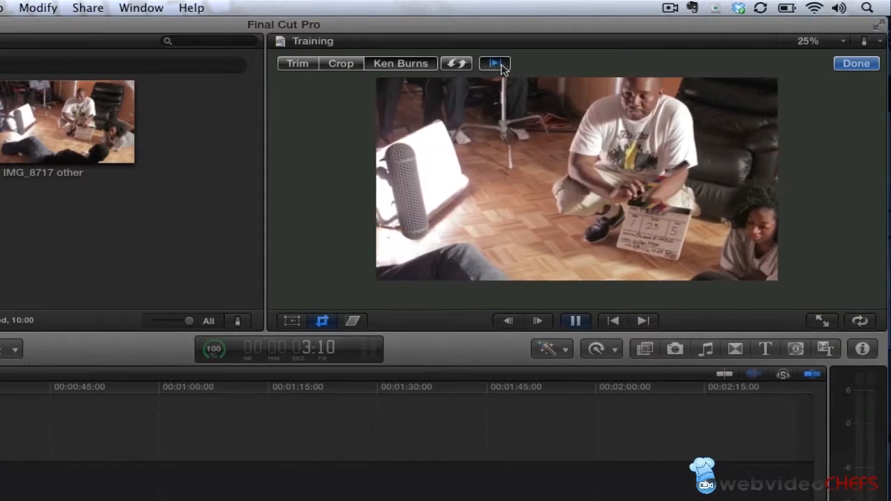
Step: Shift the Ken Burns end frame up and to the right, shrink it around the seated man, and preview the move
{"action": "mouse_move", "coordinate": [411, 97]}
{"action": "left_mouse_down"}
{"action": "mouse_move", "coordinate": [395, 85]}
{"action": "mouse_move", "coordinate": [406, 91]}
{"action": "left_mouse_up"}
{"action": "left_click_drag", "start_coordinate": [556, 146], "coordinate": [573, 141]}
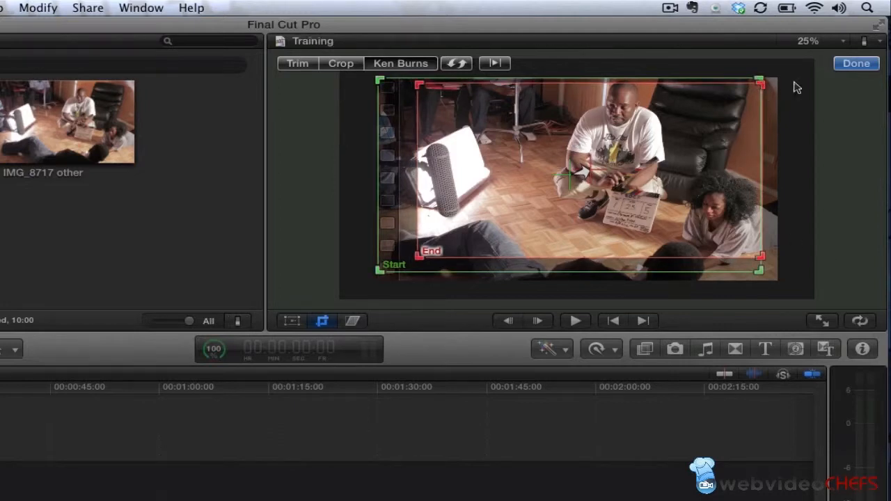
{"action": "left_click", "coordinate": [491, 64]}
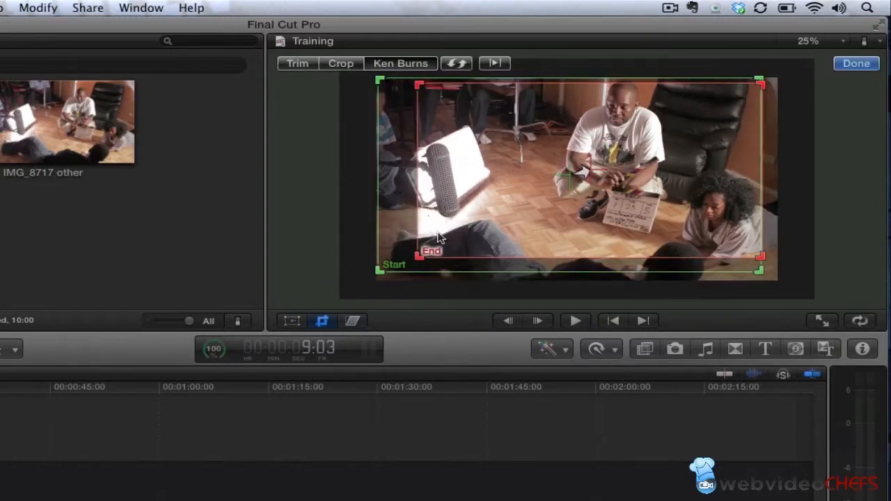
{"action": "left_click_drag", "start_coordinate": [419, 256], "coordinate": [498, 216]}
{"action": "left_click", "coordinate": [494, 64]}
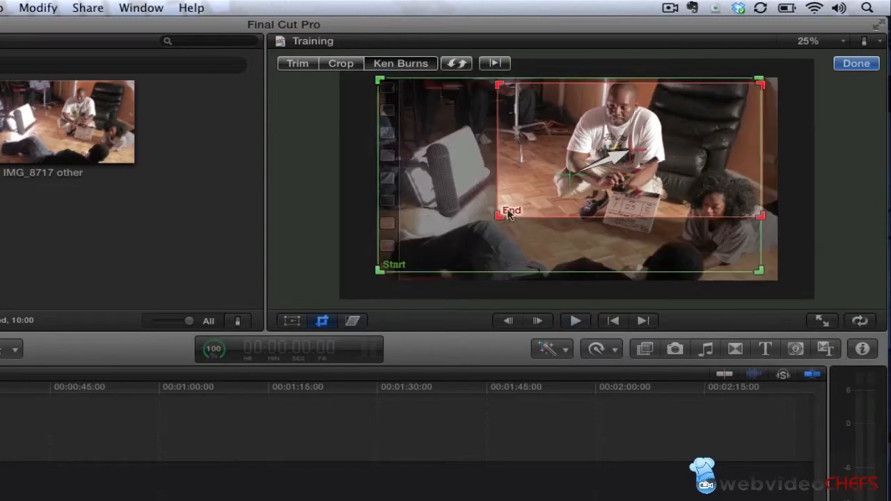
Step: Enlarge the Ken Burns end frame to nearly match the start frame, recenter it, and finish the crop
{"action": "left_click_drag", "start_coordinate": [500, 217], "coordinate": [397, 269]}
{"action": "left_click_drag", "start_coordinate": [476, 192], "coordinate": [466, 188]}
{"action": "mouse_move", "coordinate": [578, 162]}
{"action": "left_mouse_down"}
{"action": "mouse_move", "coordinate": [585, 168]}
{"action": "mouse_move", "coordinate": [581, 162]}
{"action": "left_mouse_up"}
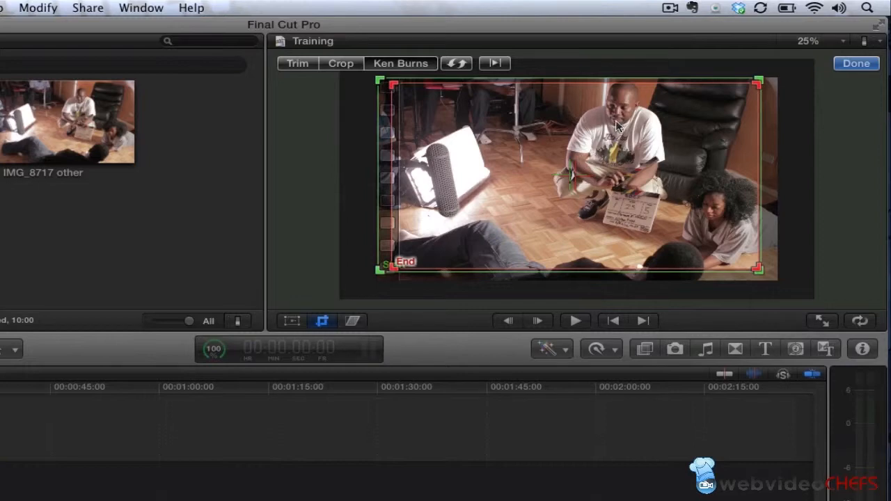
{"action": "left_click", "coordinate": [837, 68]}
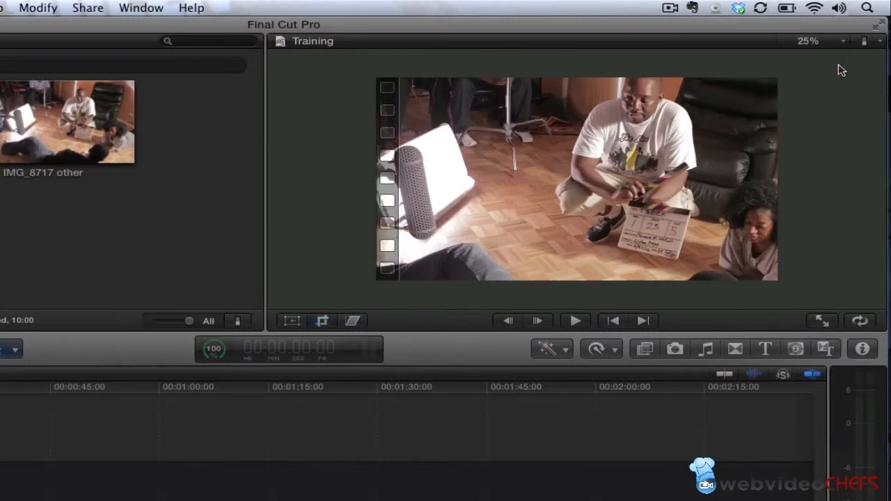
Step: Play the Training timeline full screen from its start to review the Ken Burns move
{"action": "left_click", "coordinate": [68, 295]}
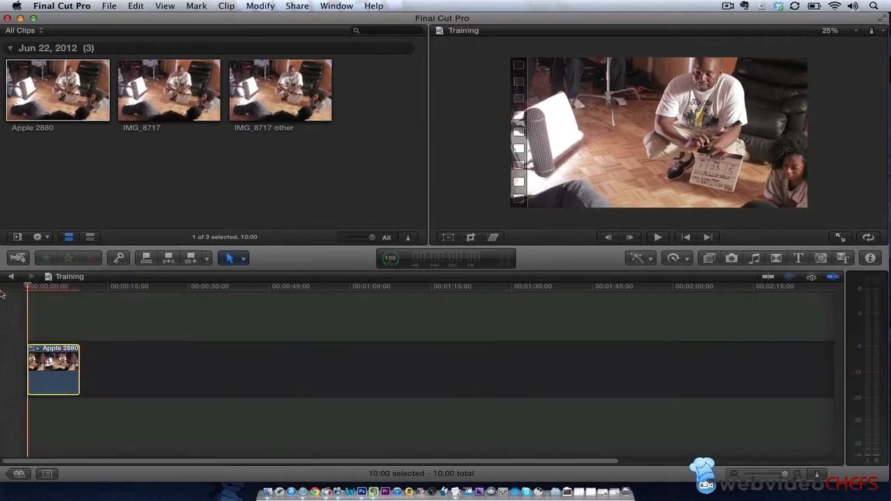
{"action": "left_click", "coordinate": [843, 236]}
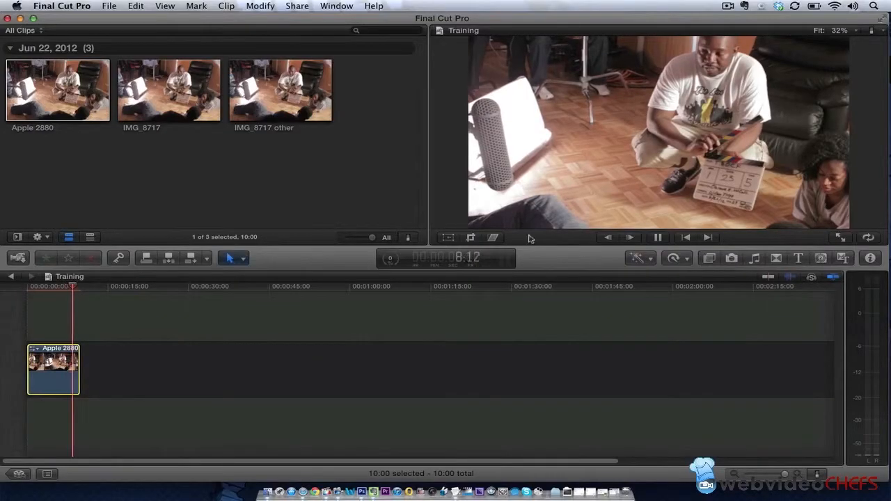
Step: Select the full 10-second range of IMG_8717 and insert it at the playhead within the Apple 2880 clip
{"action": "left_click", "coordinate": [184, 98]}
{"action": "left_click", "coordinate": [62, 292]}
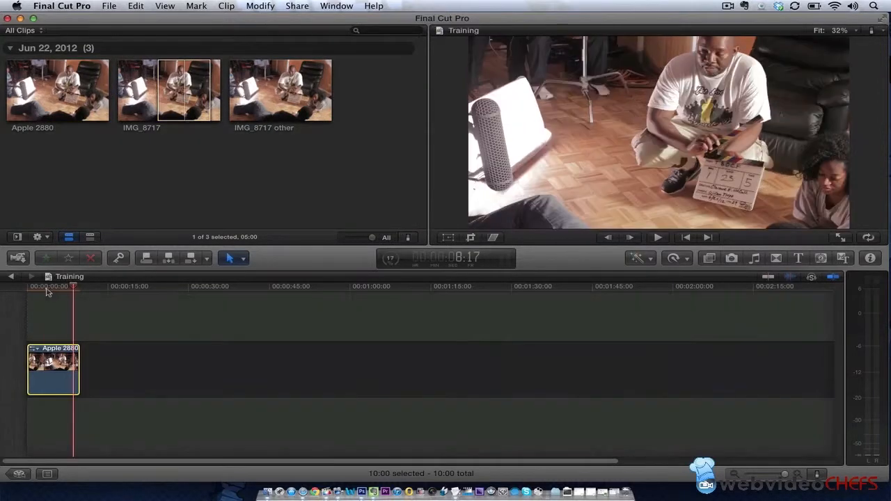
{"action": "left_click", "coordinate": [153, 96]}
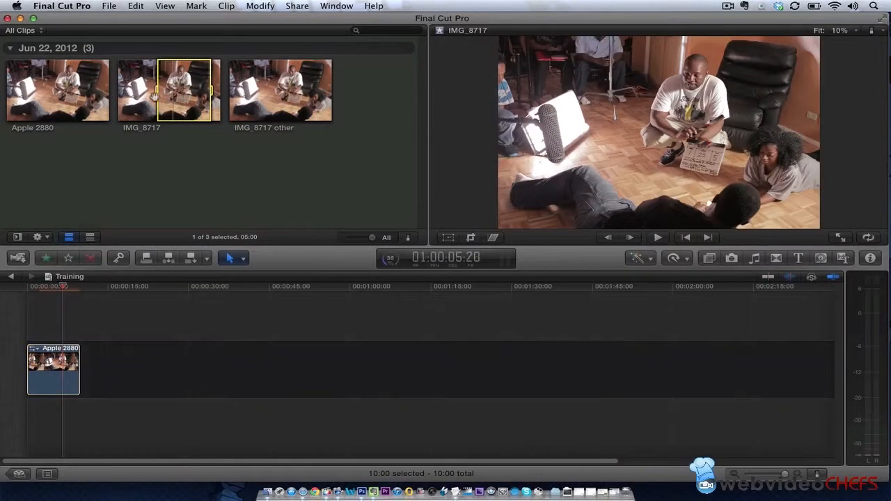
{"action": "left_click_drag", "start_coordinate": [156, 89], "coordinate": [69, 93]}
{"action": "left_click_drag", "start_coordinate": [159, 87], "coordinate": [237, 91]}
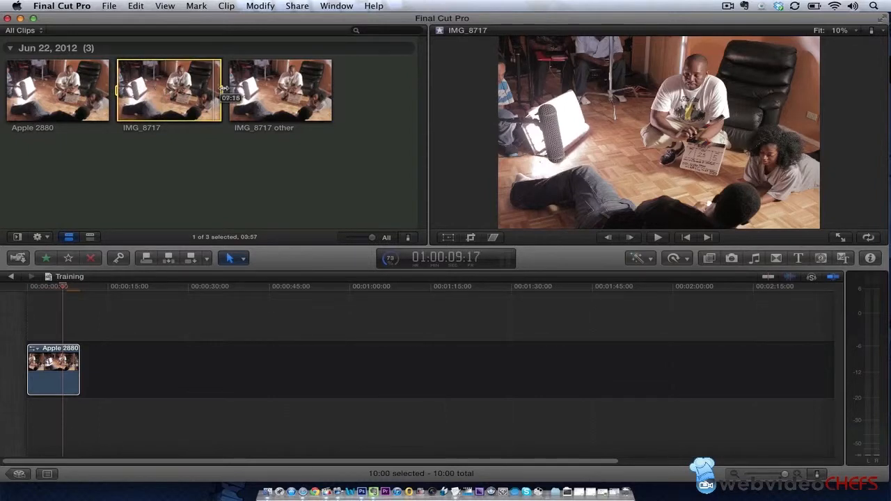
{"action": "key", "text": "w"}
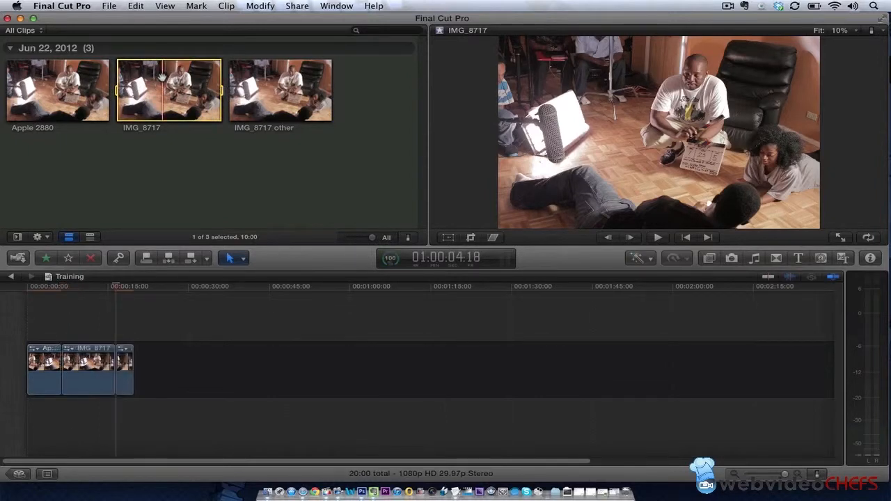
Step: Delete the leftover Apple 2880 segment after the IMG_8717 clip in the timeline
{"action": "left_click", "coordinate": [132, 366]}
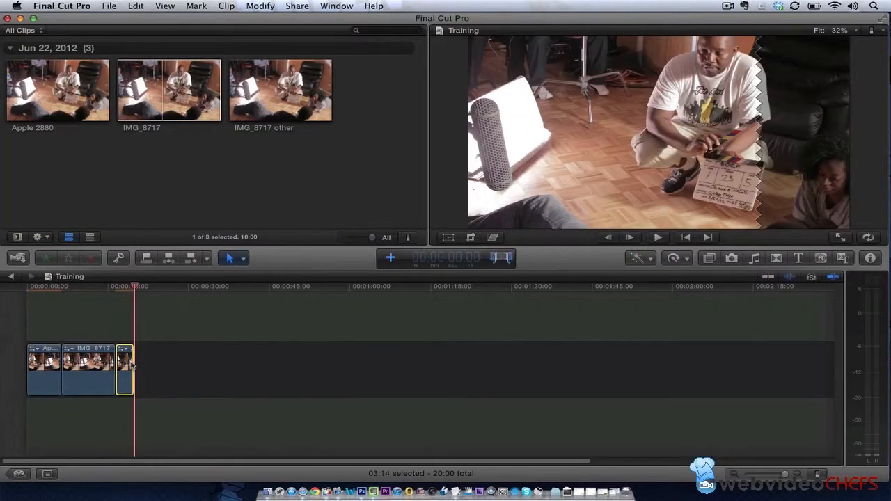
{"action": "left_click", "coordinate": [164, 333]}
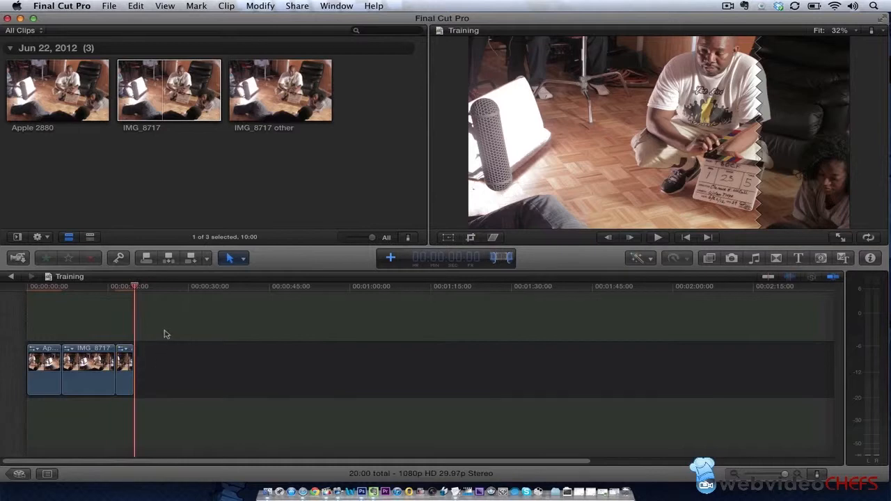
{"action": "left_click", "coordinate": [115, 291]}
{"action": "mouse_move", "coordinate": [103, 289]}
{"action": "left_mouse_down"}
{"action": "mouse_move", "coordinate": [79, 289]}
{"action": "mouse_move", "coordinate": [103, 289]}
{"action": "mouse_move", "coordinate": [95, 293]}
{"action": "left_mouse_up"}
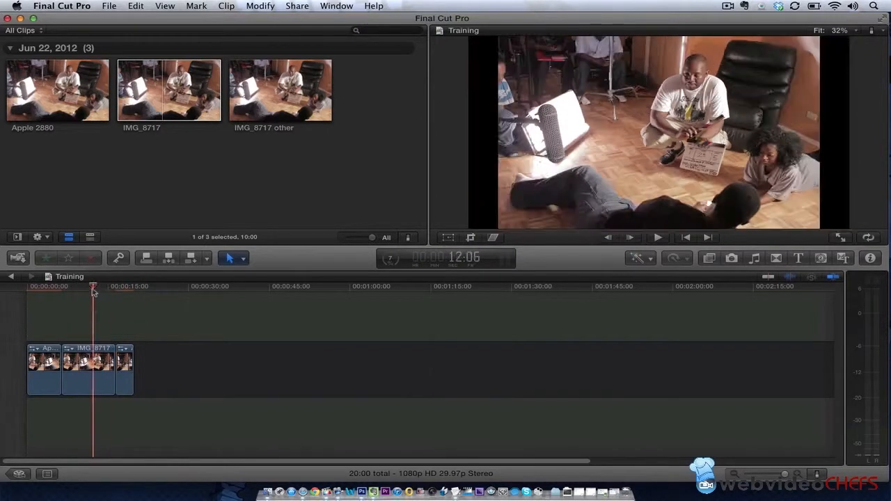
{"action": "left_click", "coordinate": [95, 374]}
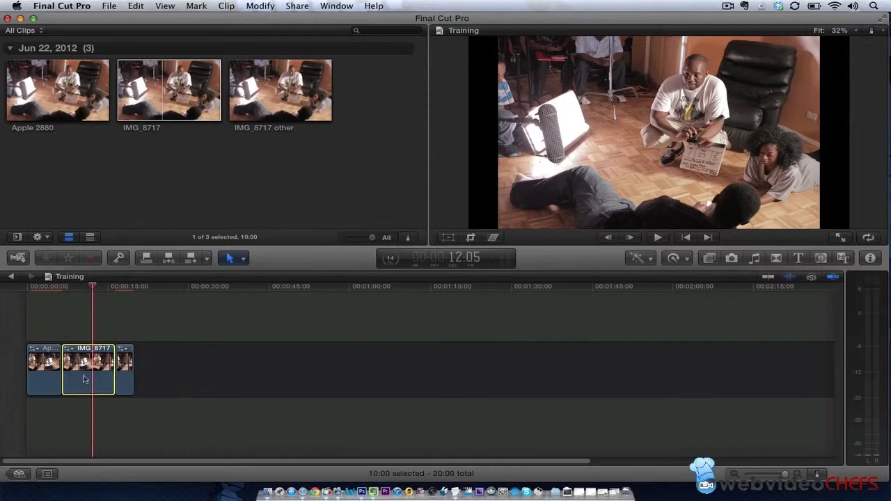
{"action": "left_click", "coordinate": [125, 379]}
{"action": "key", "text": "Delete"}
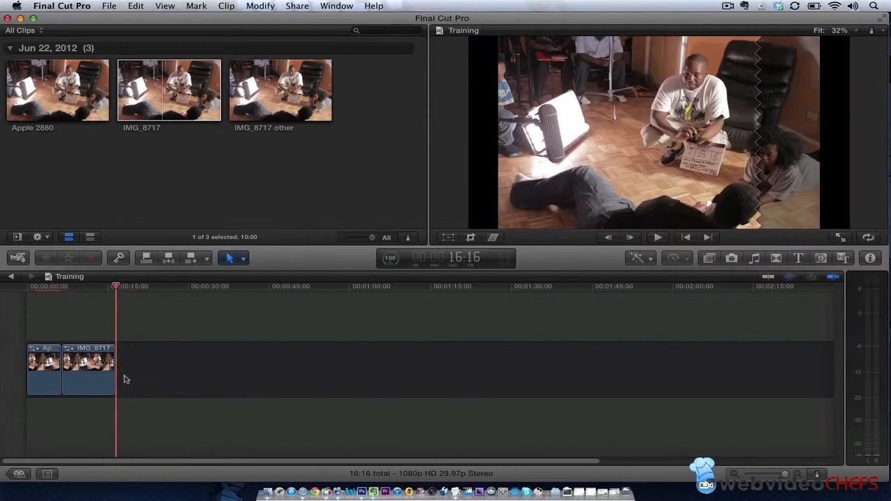
Step: Set the Spatial Conform type of the IMG_8717 clip in the timeline to Fill
{"action": "left_click_drag", "start_coordinate": [47, 300], "coordinate": [86, 298]}
{"action": "left_click", "coordinate": [102, 359]}
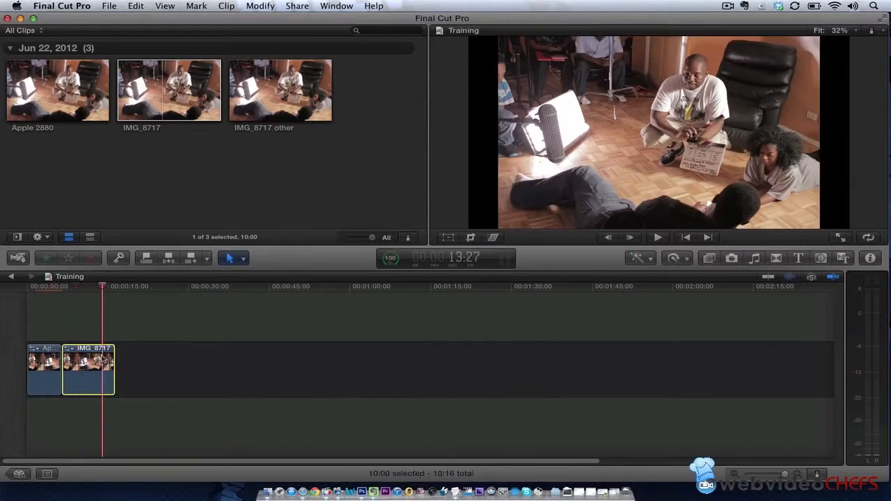
{"action": "key", "text": "super+4"}
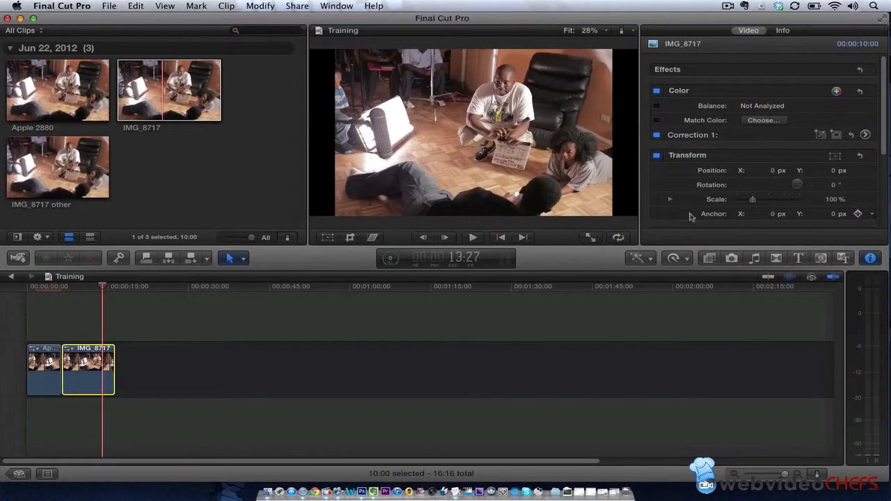
{"action": "scroll", "coordinate": [883, 112], "scroll_direction": "down", "scroll_amount": 5}
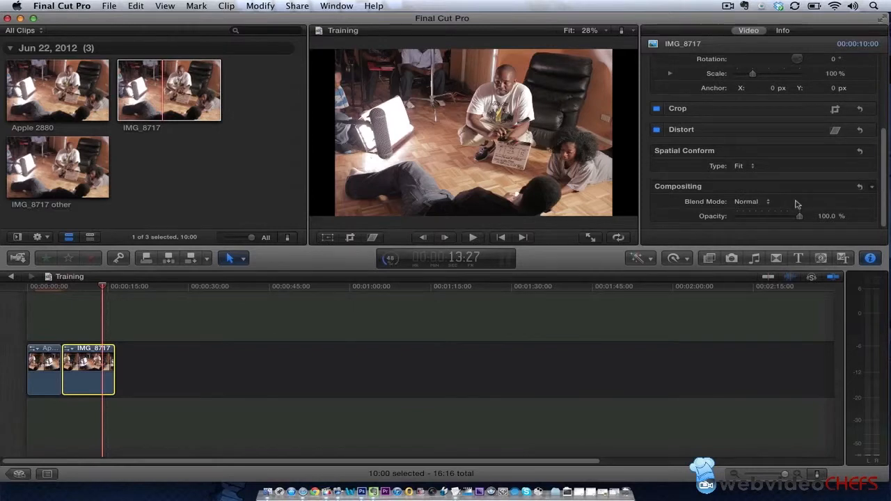
{"action": "left_click", "coordinate": [752, 166]}
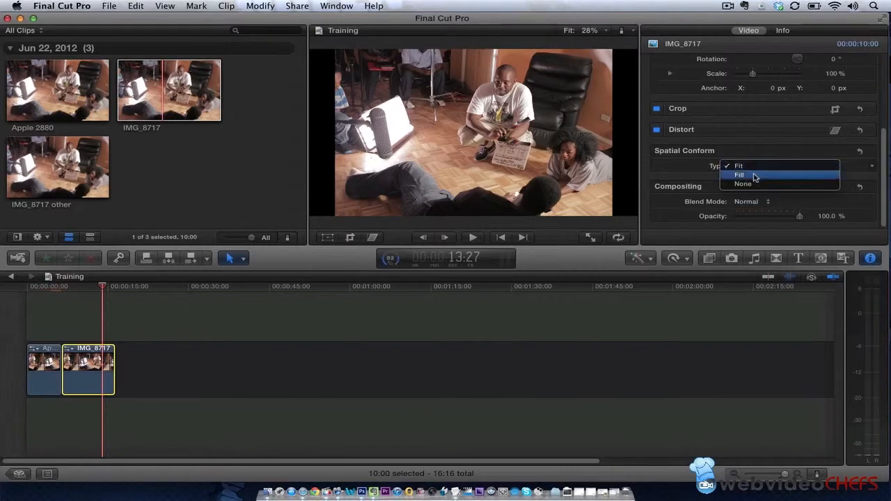
{"action": "left_click", "coordinate": [754, 175]}
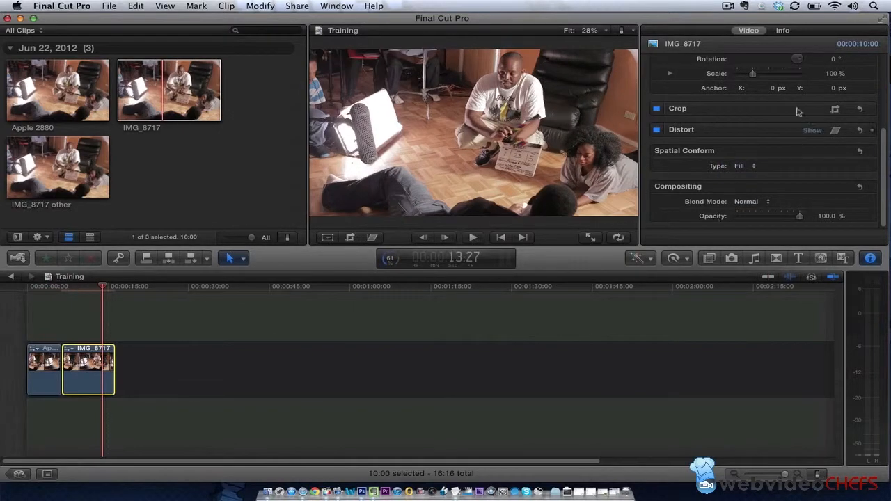
Step: Check the IMG_8717 clip's metadata, return to its video settings, and inspect its framing at other points in the timeline
{"action": "left_click", "coordinate": [773, 32]}
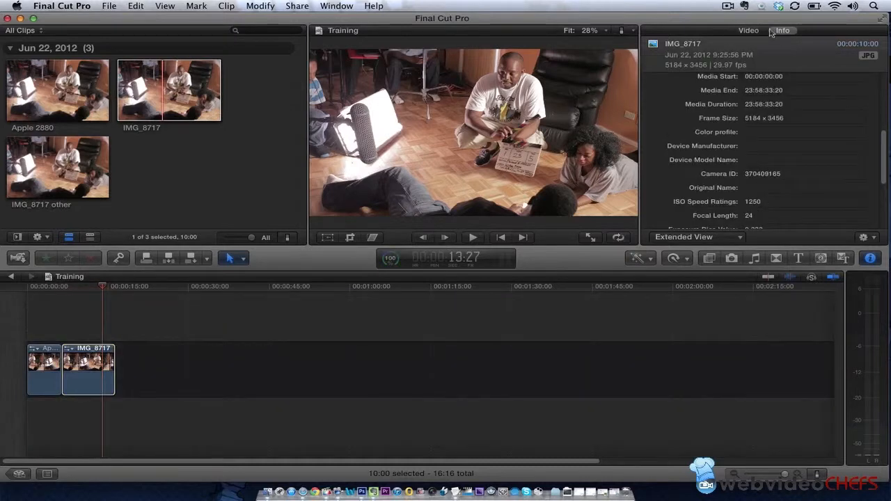
{"action": "left_click", "coordinate": [749, 31]}
{"action": "left_click", "coordinate": [92, 371]}
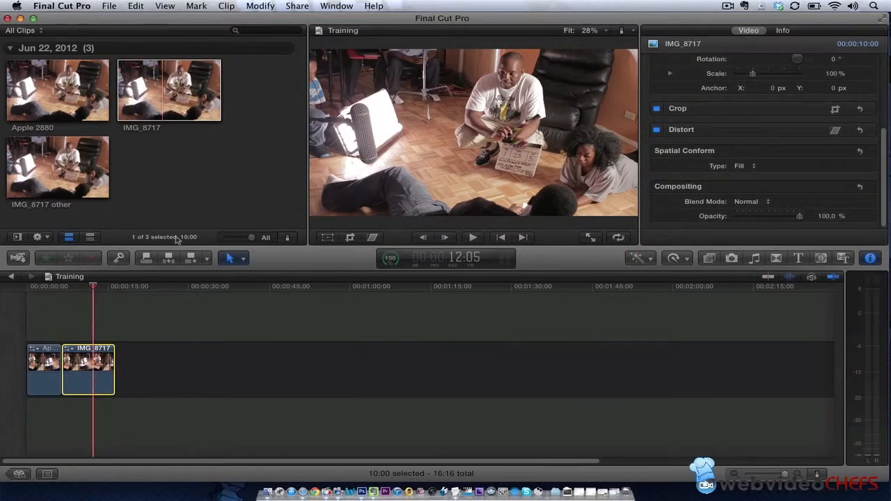
{"action": "left_click", "coordinate": [77, 286]}
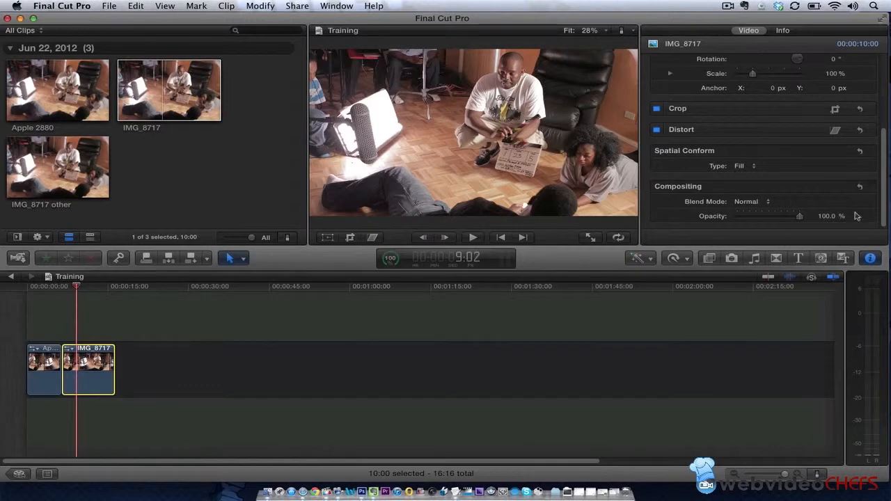
Step: Apply a Ken Burns move to the IMG_8717 clip, adjust its framing, and bring the playhead to the clip's end
{"action": "left_click", "coordinate": [871, 258]}
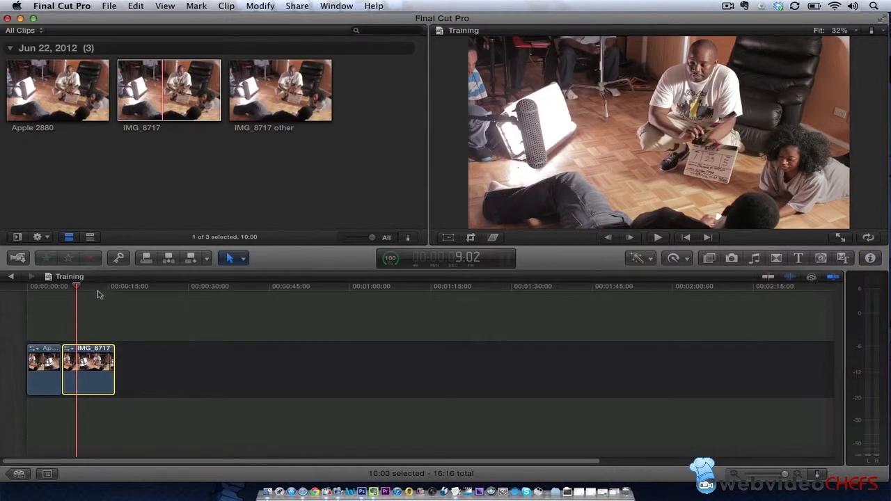
{"action": "mouse_move", "coordinate": [78, 288]}
{"action": "left_mouse_down"}
{"action": "mouse_move", "coordinate": [100, 289]}
{"action": "mouse_move", "coordinate": [89, 288]}
{"action": "left_mouse_up"}
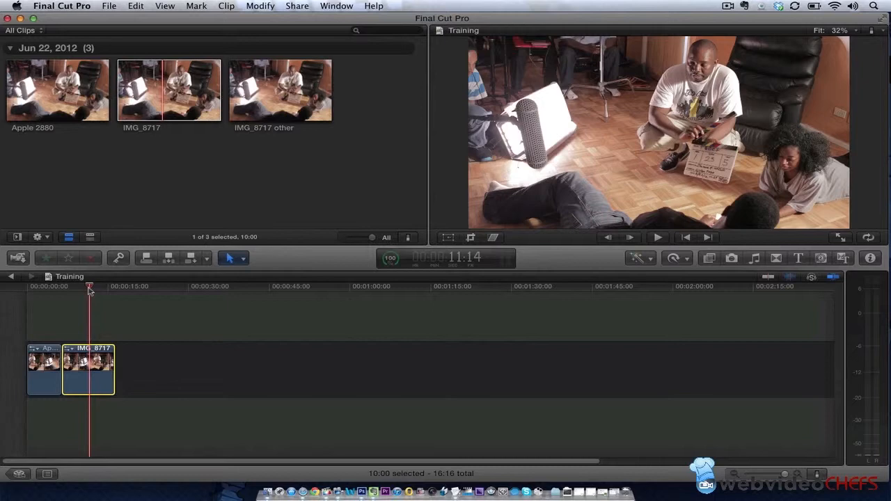
{"action": "mouse_move", "coordinate": [97, 289]}
{"action": "left_mouse_down"}
{"action": "mouse_move", "coordinate": [114, 289]}
{"action": "mouse_move", "coordinate": [78, 288]}
{"action": "mouse_move", "coordinate": [89, 287]}
{"action": "left_mouse_up"}
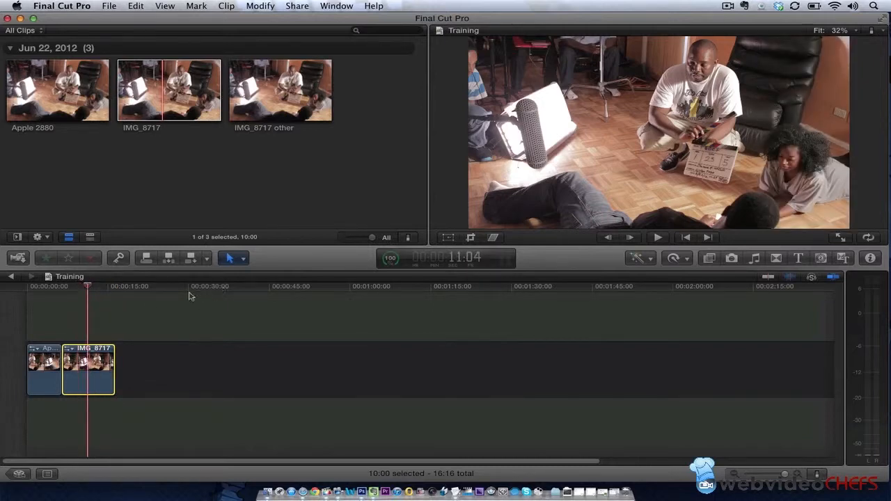
{"action": "left_click", "coordinate": [449, 243]}
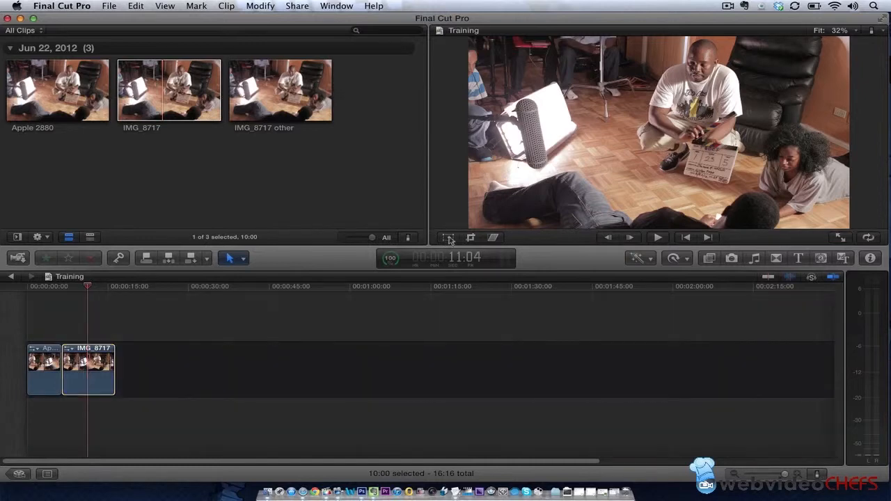
{"action": "left_click", "coordinate": [470, 239]}
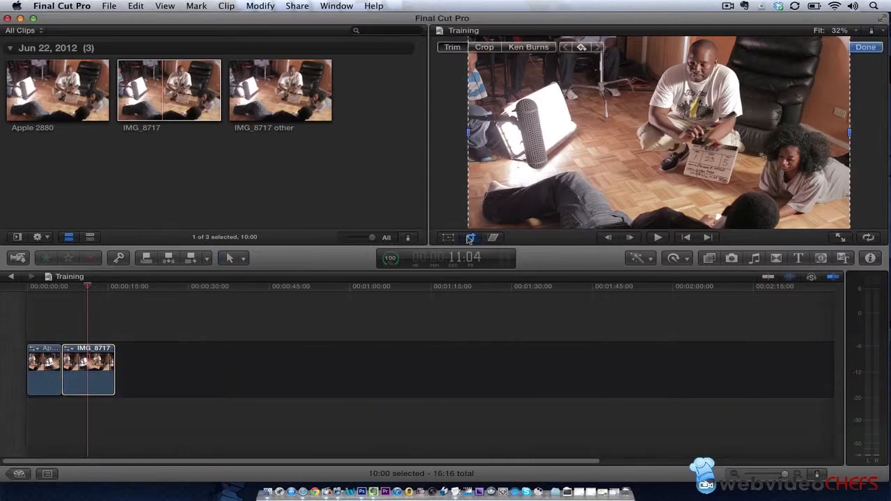
{"action": "left_click", "coordinate": [533, 47]}
{"action": "left_click_drag", "start_coordinate": [478, 223], "coordinate": [457, 221]}
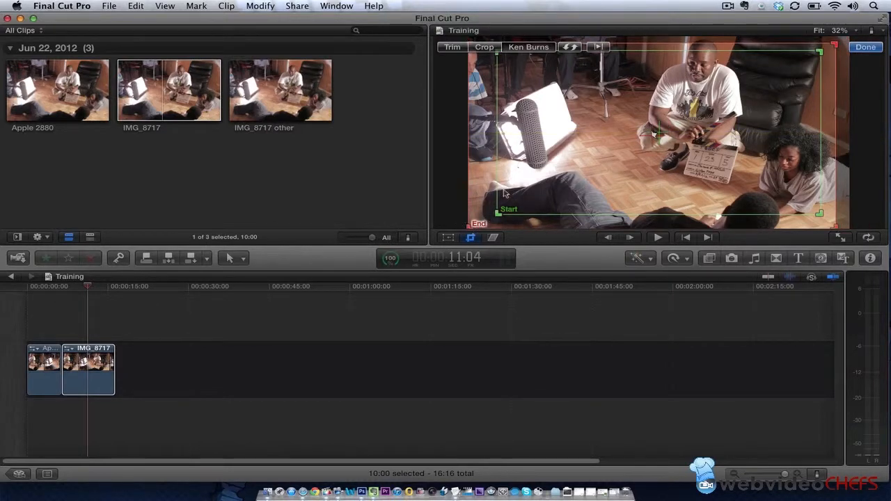
{"action": "left_click", "coordinate": [866, 47]}
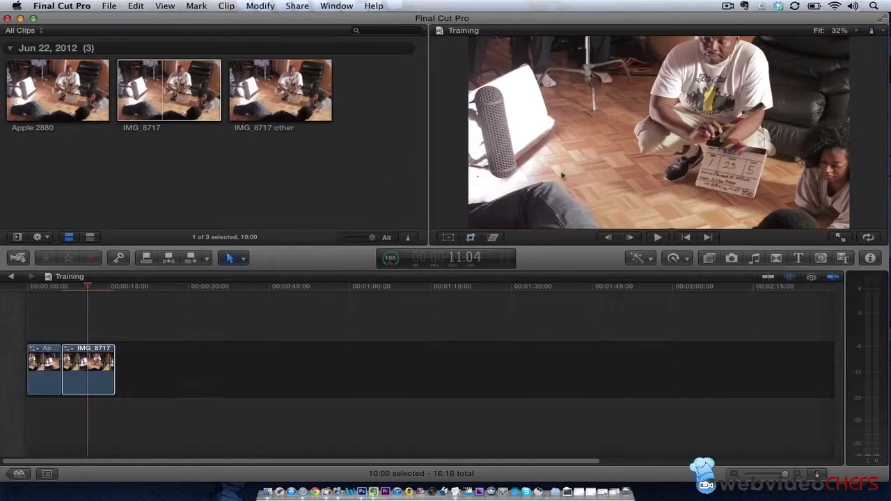
{"action": "left_click_drag", "start_coordinate": [139, 289], "coordinate": [115, 298]}
Step: Switch to Aperture and open the portrait photo IMG_9179 at full view from the first listed project
{"action": "left_click", "coordinate": [268, 489]}
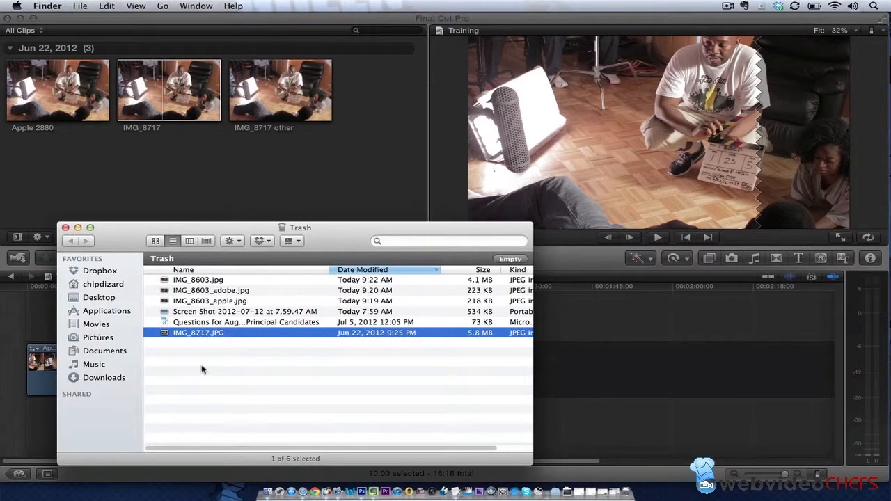
{"action": "left_click", "coordinate": [431, 479]}
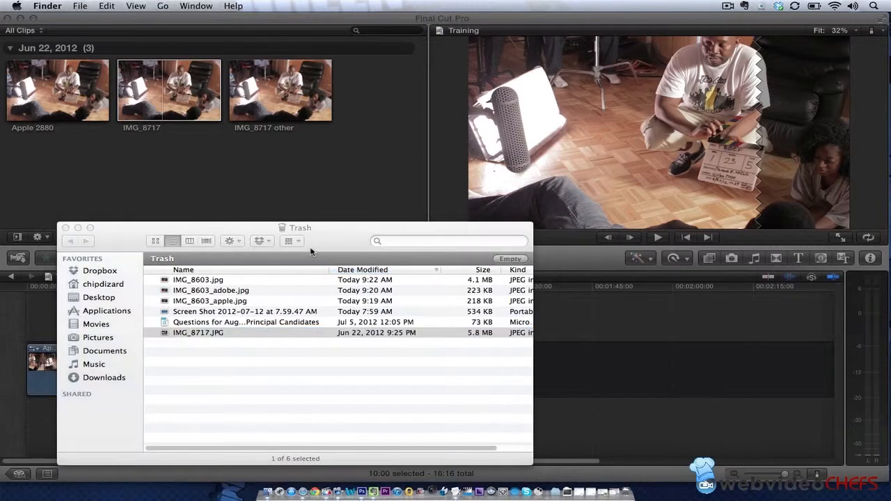
{"action": "left_click", "coordinate": [65, 228]}
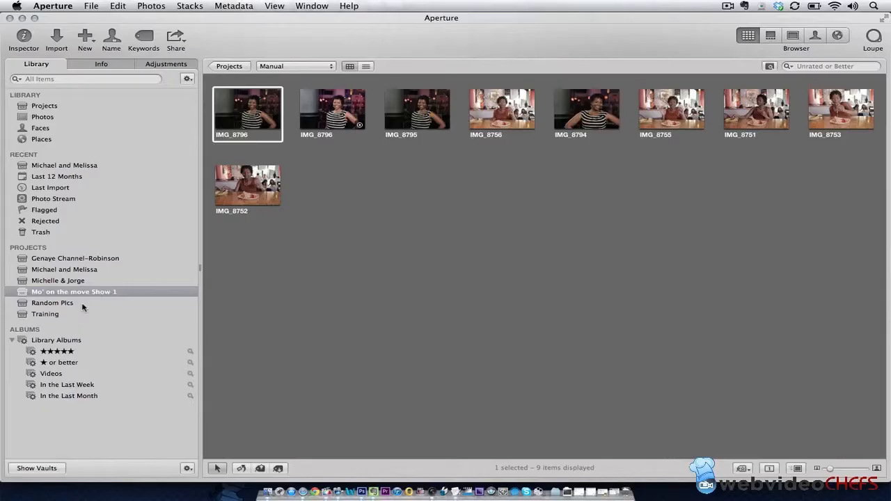
{"action": "left_click", "coordinate": [52, 282]}
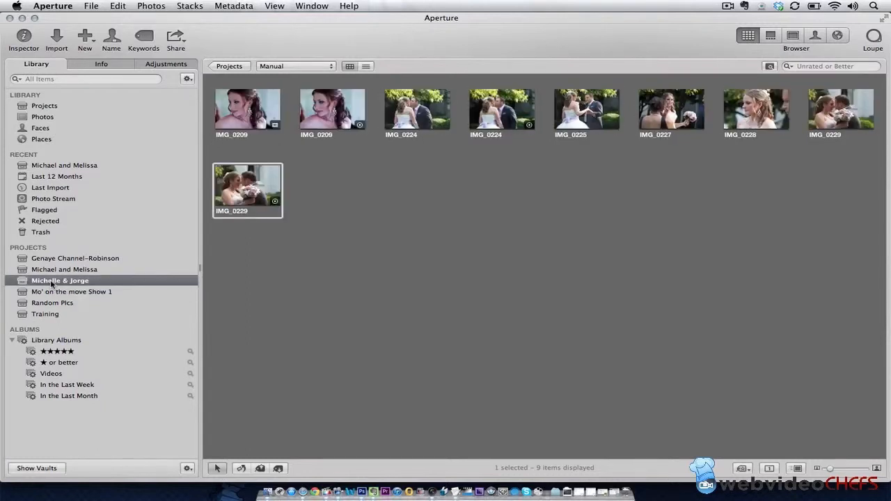
{"action": "left_click", "coordinate": [60, 260]}
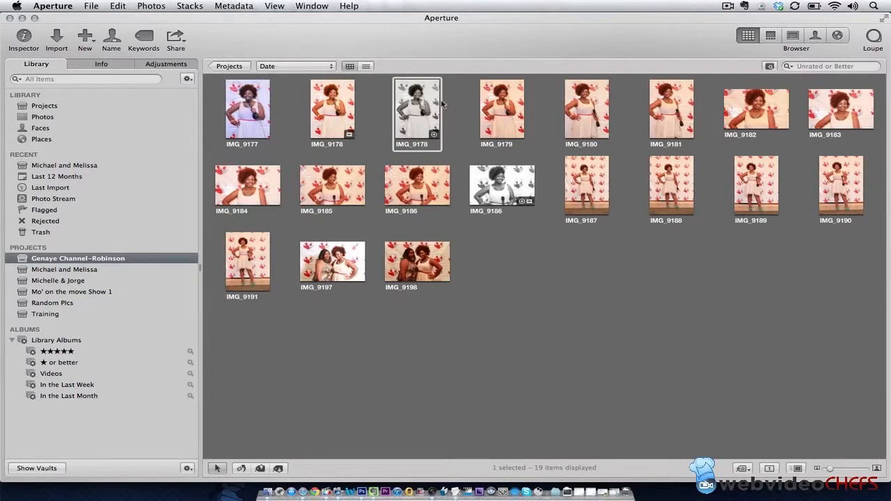
{"action": "double_click", "coordinate": [491, 100]}
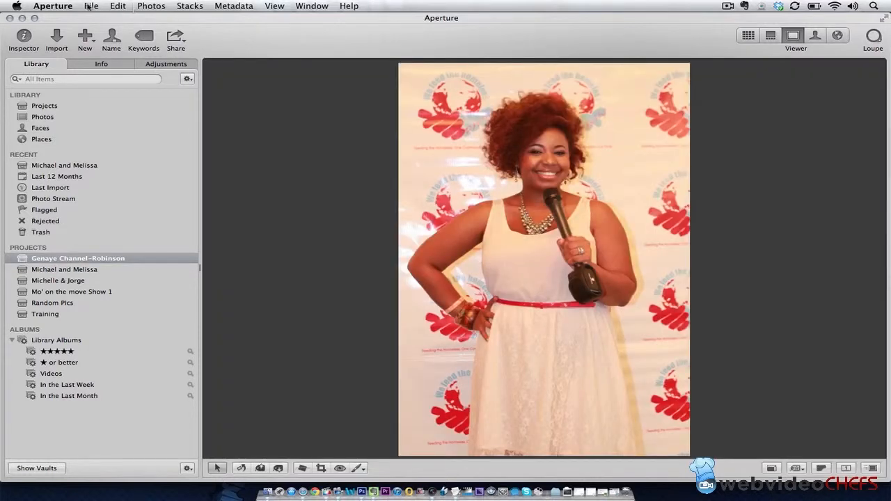
Step: Export a version of IMG_9179 to the Desktop with the Final Cut Pro Export Photos preset, and minimize Aperture
{"action": "left_click", "coordinate": [89, 6]}
{"action": "mouse_move", "coordinate": [157, 150]}
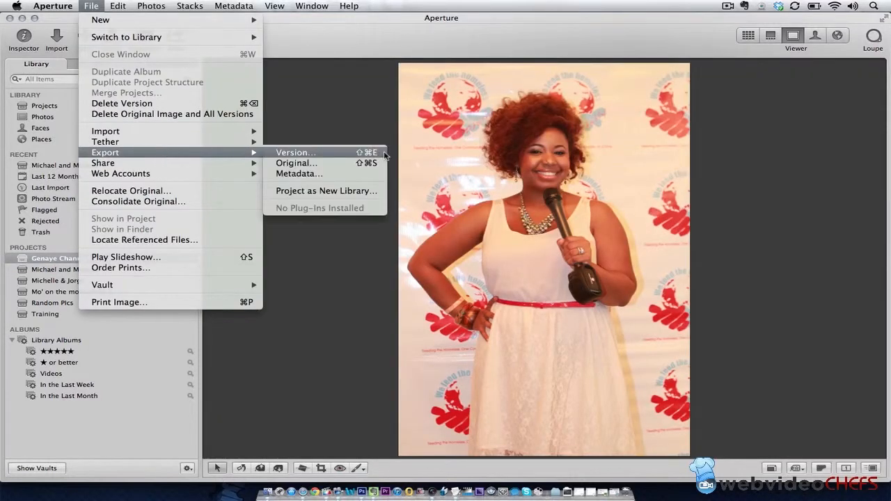
{"action": "left_click", "coordinate": [383, 155]}
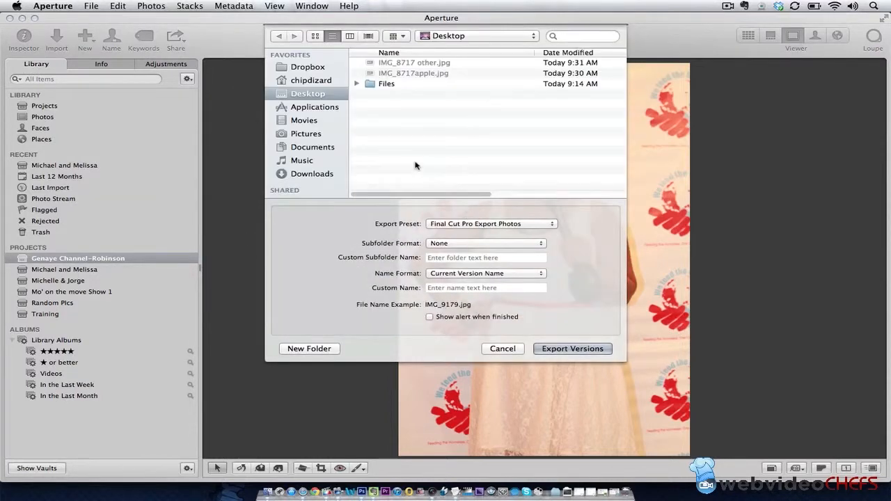
{"action": "left_click", "coordinate": [579, 348]}
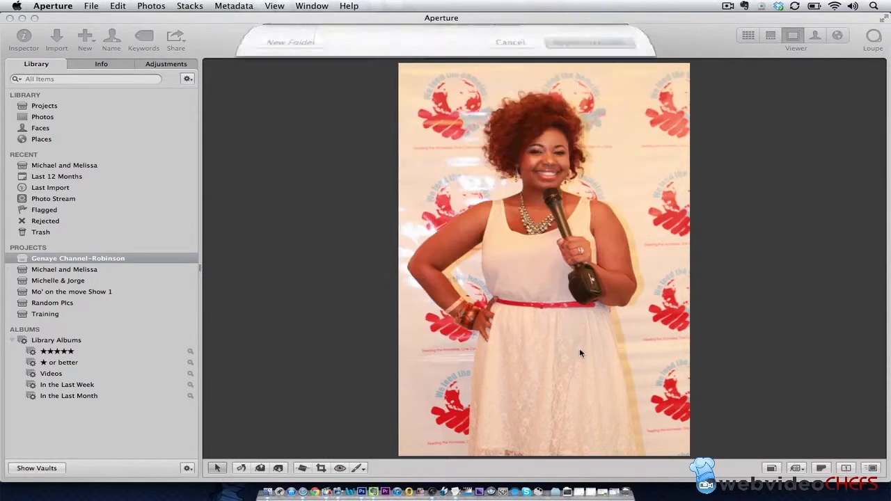
{"action": "left_click", "coordinate": [21, 18]}
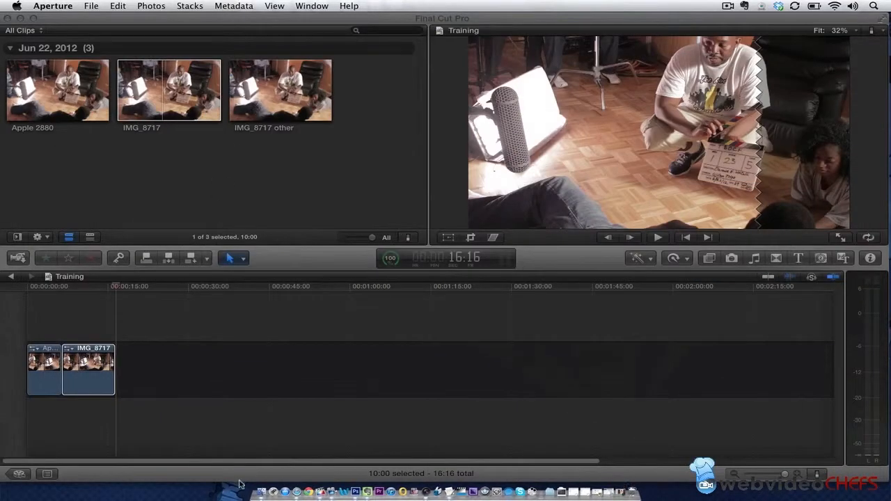
Step: Preview IMG_9179.jpg on the Desktop in Finder and add it to the Final Cut Pro timeline after the IMG_8717 clip
{"action": "left_click", "coordinate": [261, 491]}
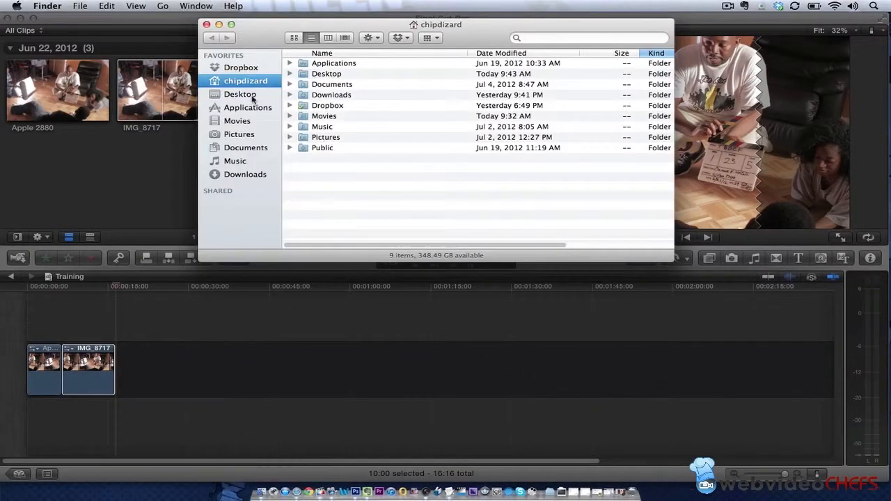
{"action": "left_click", "coordinate": [240, 94]}
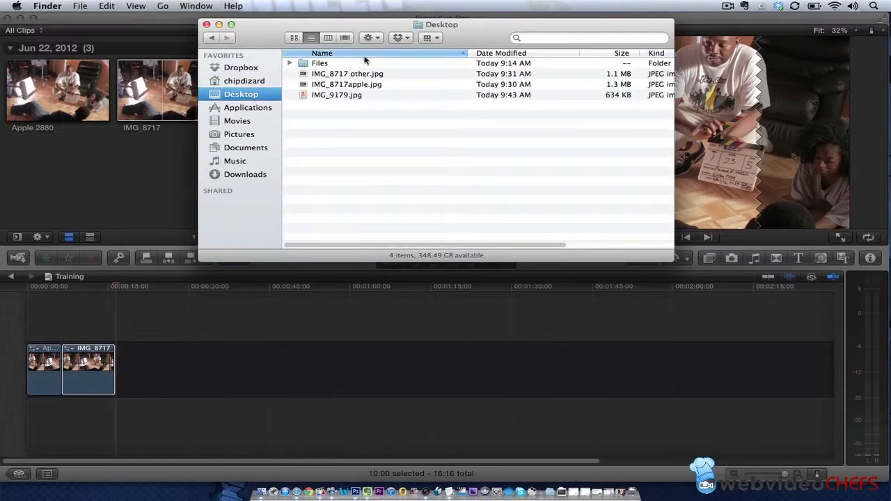
{"action": "left_click", "coordinate": [351, 95]}
{"action": "key", "text": "space"}
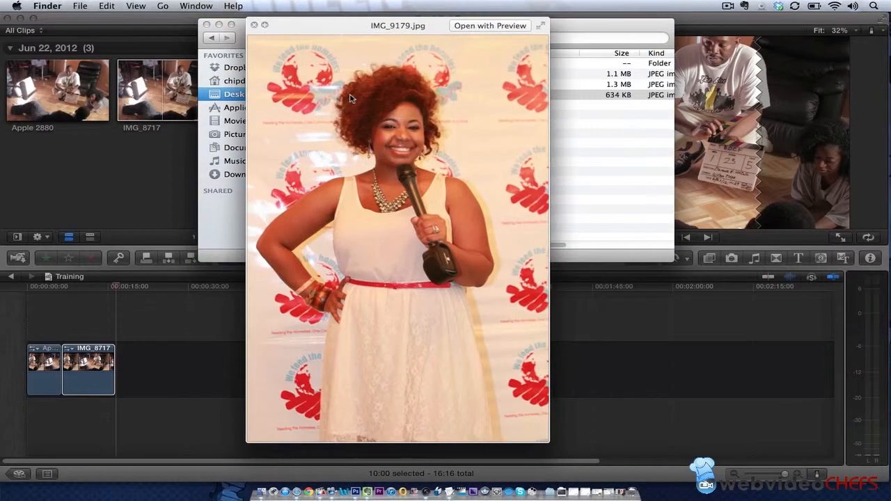
{"action": "key", "text": "space"}
{"action": "left_click_drag", "start_coordinate": [323, 108], "coordinate": [163, 352]}
Step: Play the timeline across the cut between IMG_8717 and the portrait clip to check the portrait's framing
{"action": "left_click", "coordinate": [147, 299]}
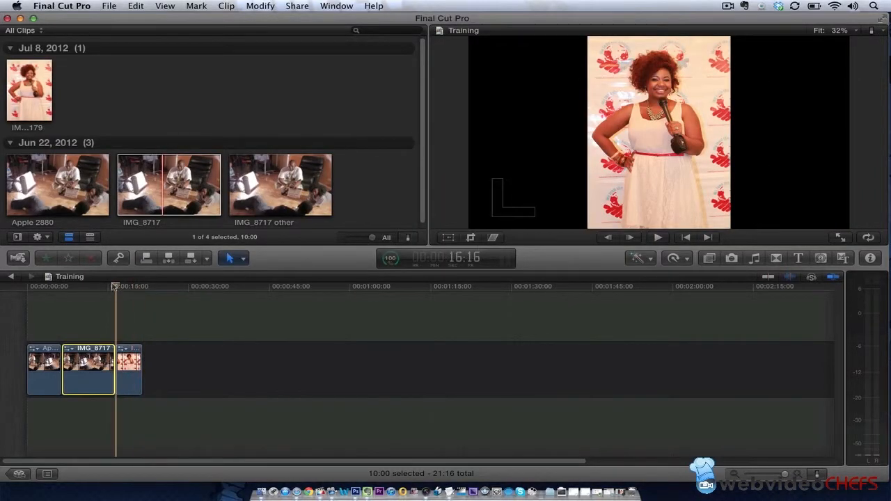
{"action": "key", "text": "space"}
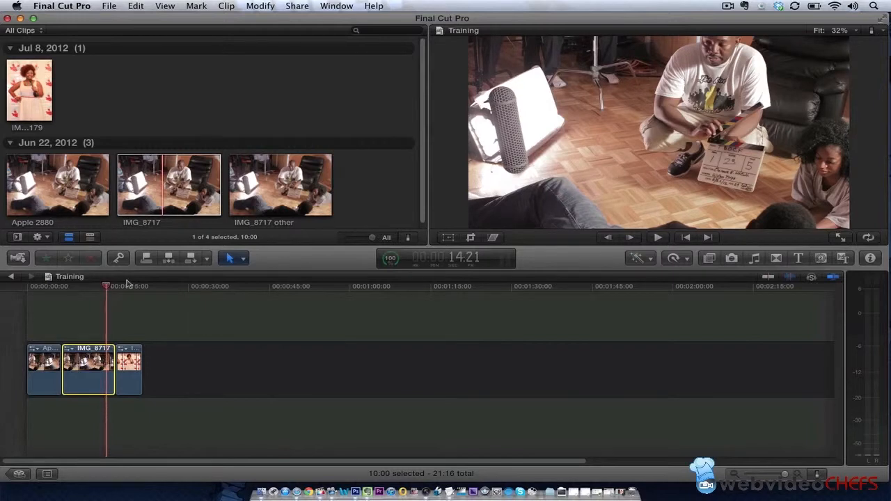
{"action": "left_click", "coordinate": [126, 289]}
{"action": "key", "text": "space"}
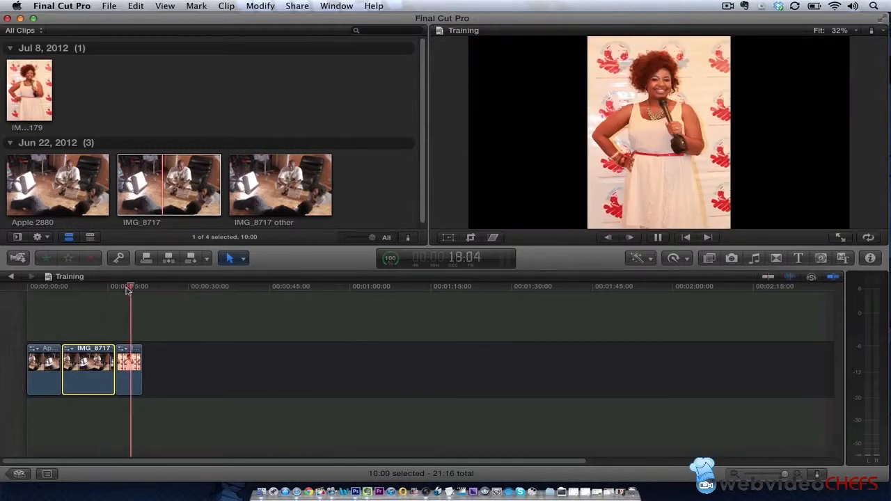
Step: Apply a Ken Burns move to the portrait clip with the start frame at the photo's top and the end frame slightly lower, and preview it
{"action": "left_click", "coordinate": [130, 369]}
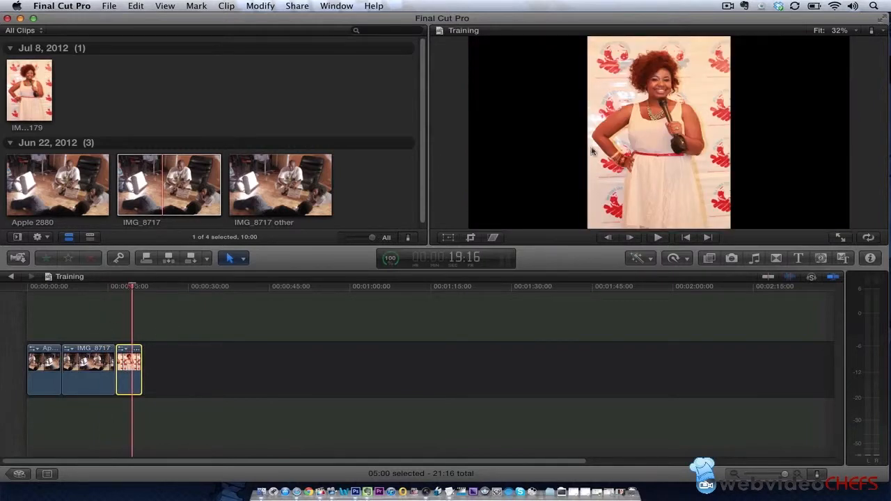
{"action": "left_click", "coordinate": [471, 238]}
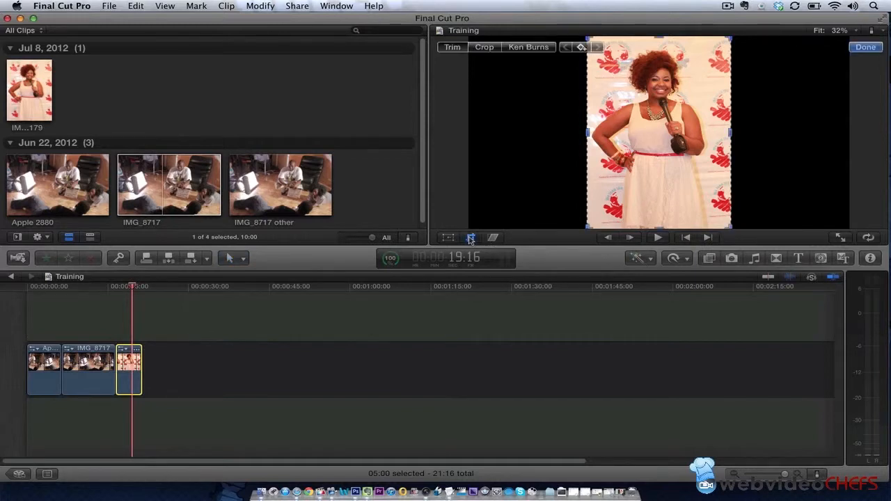
{"action": "left_click", "coordinate": [529, 48]}
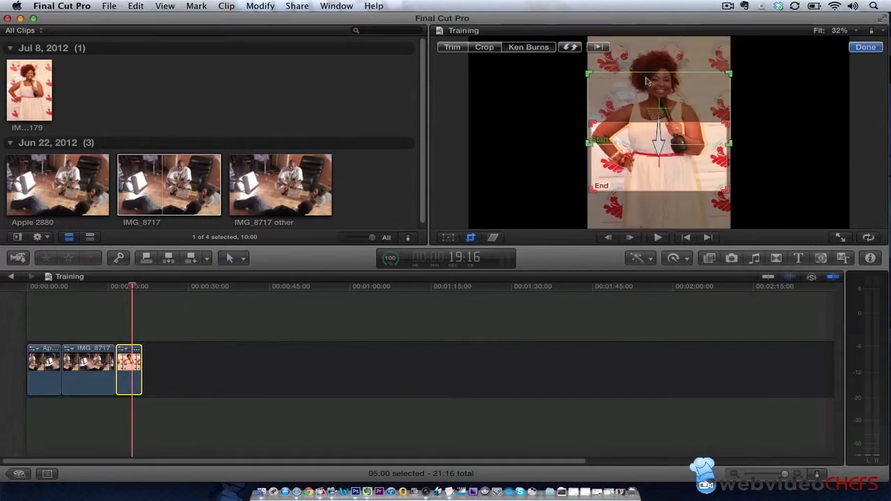
{"action": "left_click_drag", "start_coordinate": [637, 82], "coordinate": [637, 47]}
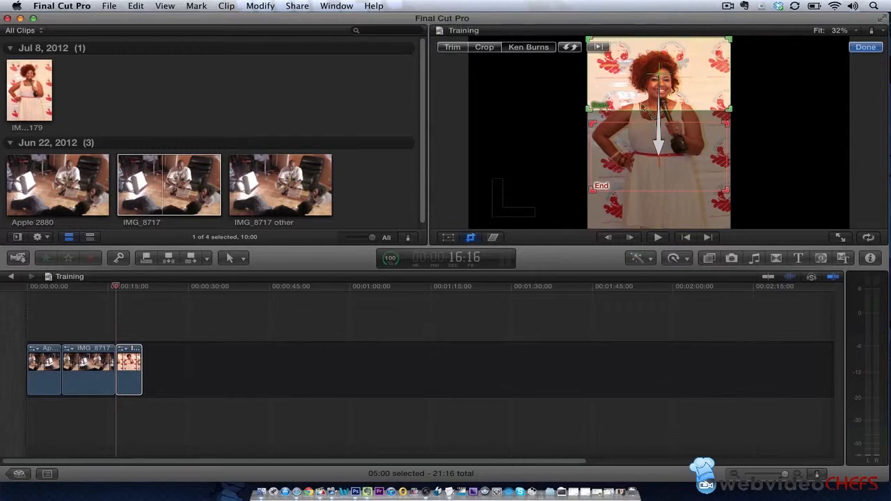
{"action": "left_click", "coordinate": [647, 147]}
{"action": "left_click", "coordinate": [575, 49]}
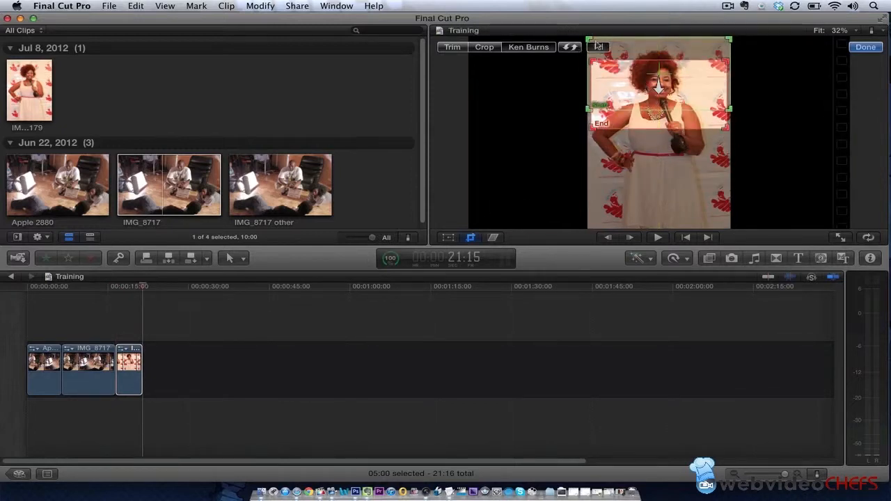
{"action": "left_click", "coordinate": [596, 46]}
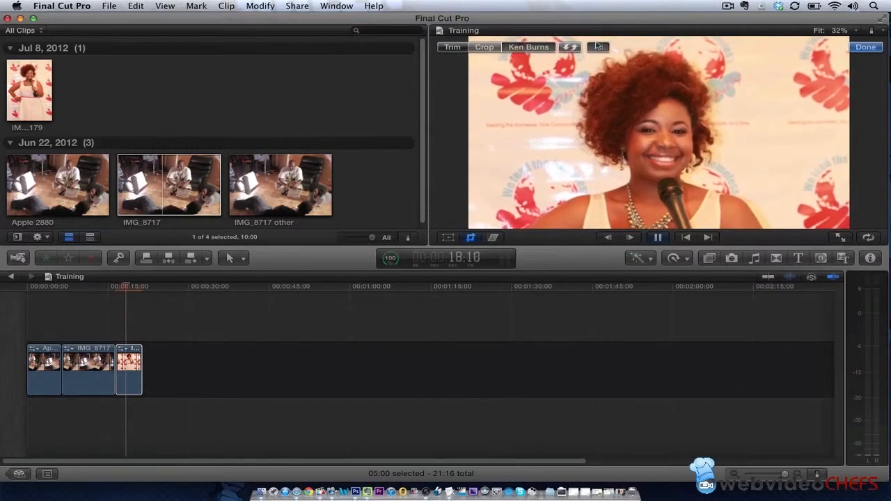
{"action": "left_click", "coordinate": [597, 47]}
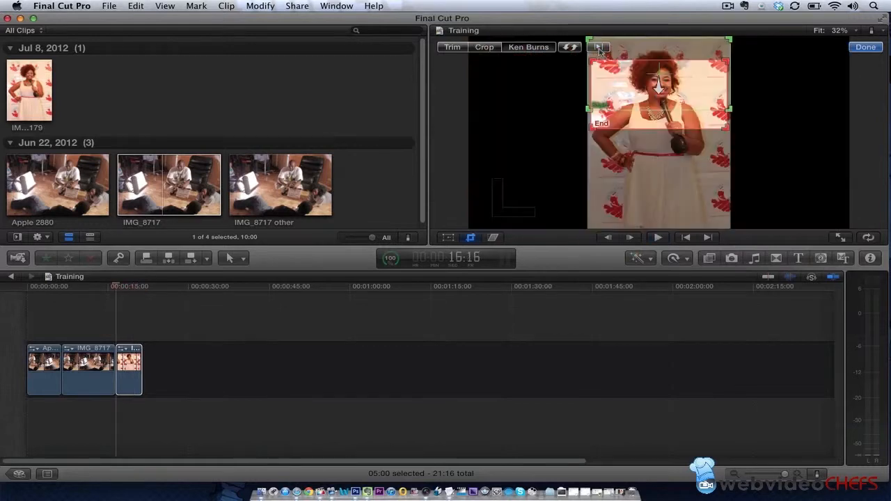
Step: Enlarge the portrait clip's Ken Burns start and end frames beyond the photo's side edges, keeping the end frame larger and lower
{"action": "left_click_drag", "start_coordinate": [590, 112], "coordinate": [478, 164]}
{"action": "left_click_drag", "start_coordinate": [631, 145], "coordinate": [813, 166]}
{"action": "left_click_drag", "start_coordinate": [688, 102], "coordinate": [644, 128]}
{"action": "left_click_drag", "start_coordinate": [803, 85], "coordinate": [759, 87]}
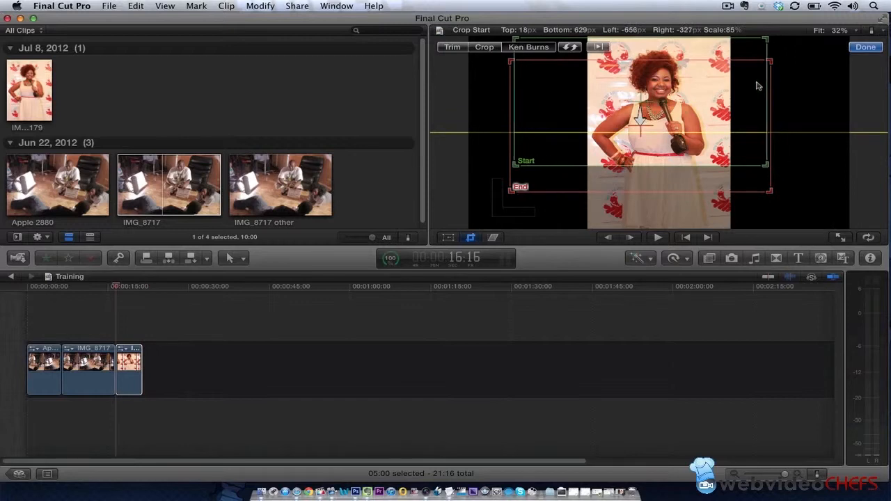
{"action": "left_click_drag", "start_coordinate": [748, 185], "coordinate": [771, 186]}
{"action": "left_click_drag", "start_coordinate": [534, 194], "coordinate": [493, 211]}
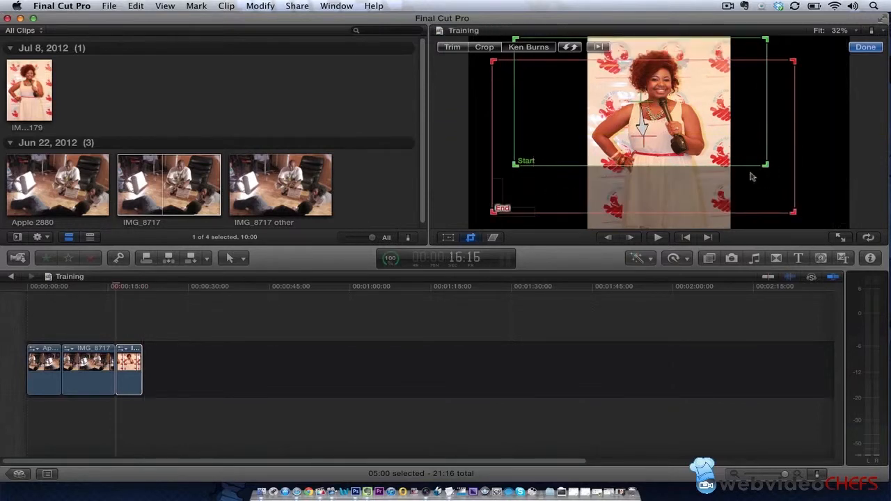
{"action": "left_click_drag", "start_coordinate": [769, 165], "coordinate": [746, 145]}
Step: Preview the portrait's Ken Burns move, raise its end frame, and preview the move again
{"action": "left_click", "coordinate": [599, 47]}
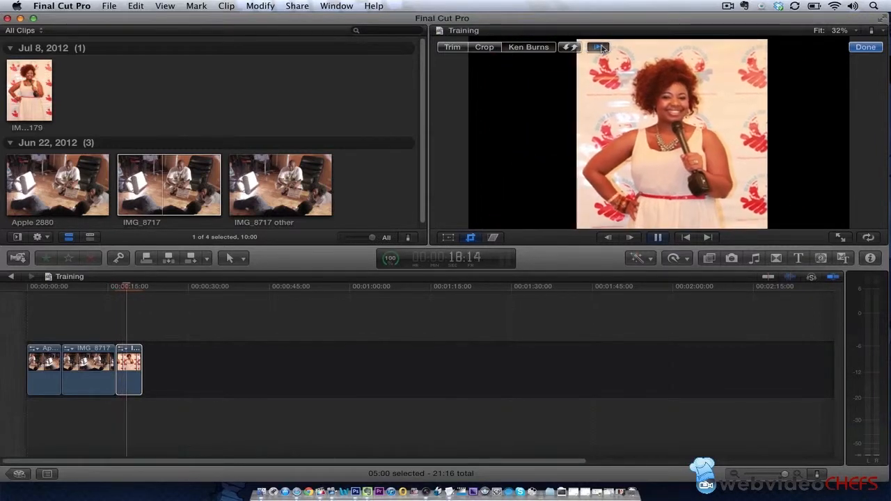
{"action": "left_click", "coordinate": [601, 47]}
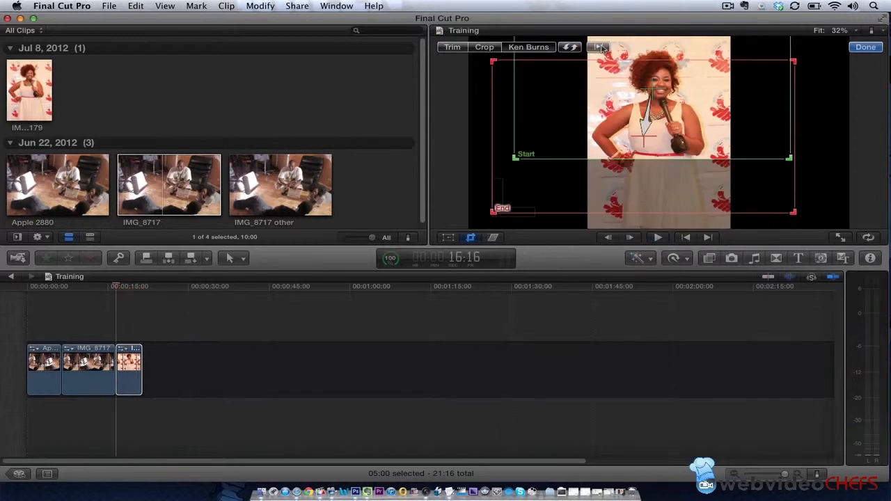
{"action": "left_click_drag", "start_coordinate": [529, 197], "coordinate": [539, 160]}
{"action": "left_click", "coordinate": [598, 48]}
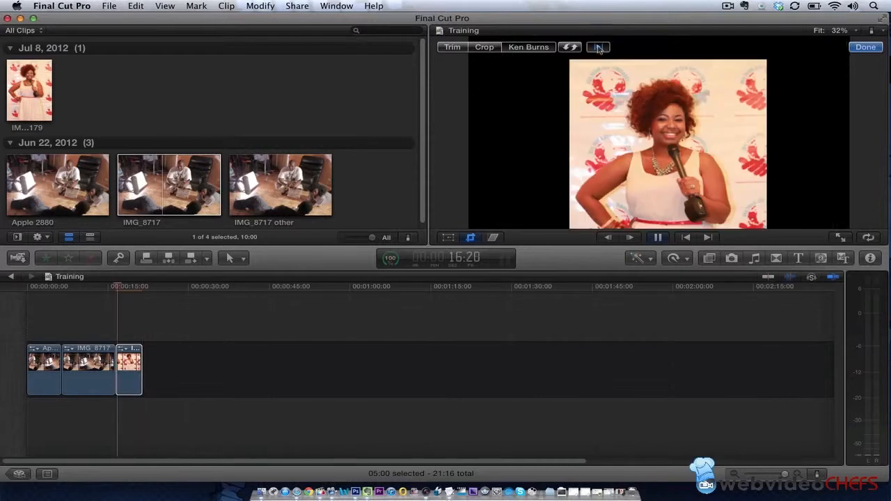
Step: Reposition the portrait clip's Ken Burns frames over the photo's upper part, keeping the end frame slightly larger, and preview the move
{"action": "left_click", "coordinate": [599, 48]}
{"action": "left_click_drag", "start_coordinate": [667, 114], "coordinate": [666, 126]}
{"action": "left_click_drag", "start_coordinate": [582, 169], "coordinate": [563, 183]}
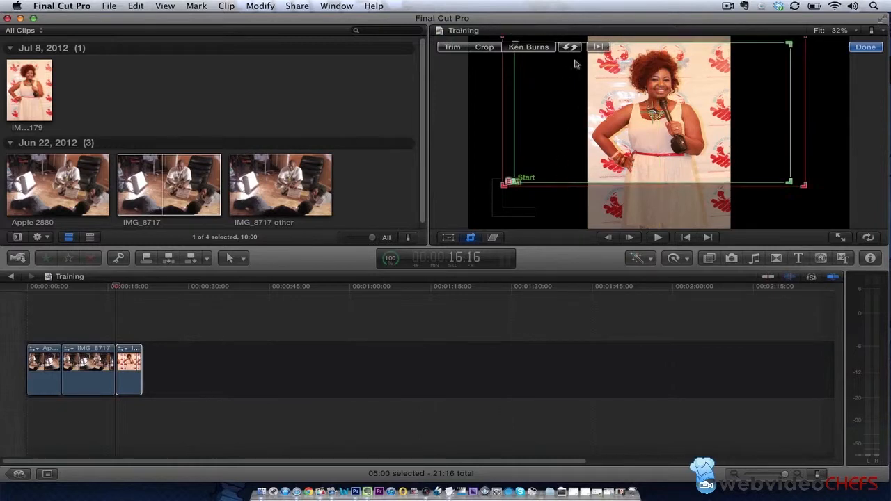
{"action": "left_click", "coordinate": [598, 48]}
Step: Try a second IMG_8717 clip as background beneath the portrait, then return the portrait to the main storyline and delete that background clip
{"action": "left_click_drag", "start_coordinate": [172, 183], "coordinate": [122, 322]}
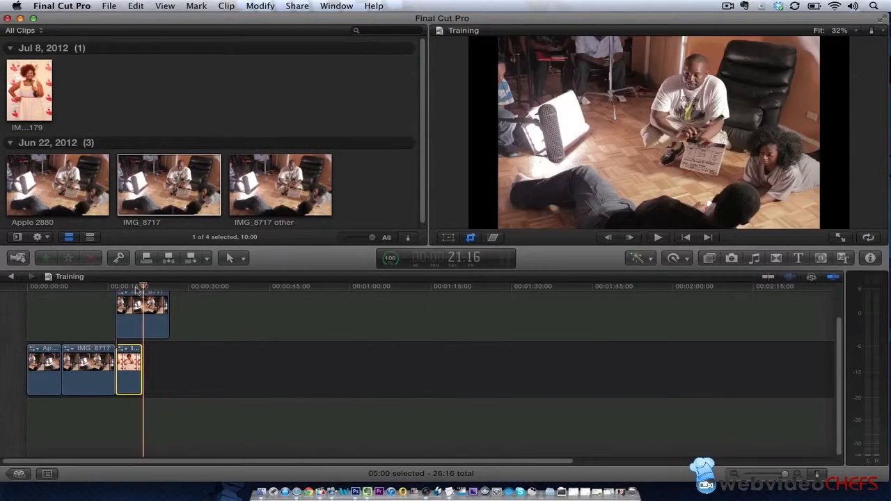
{"action": "left_click_drag", "start_coordinate": [120, 362], "coordinate": [159, 288]}
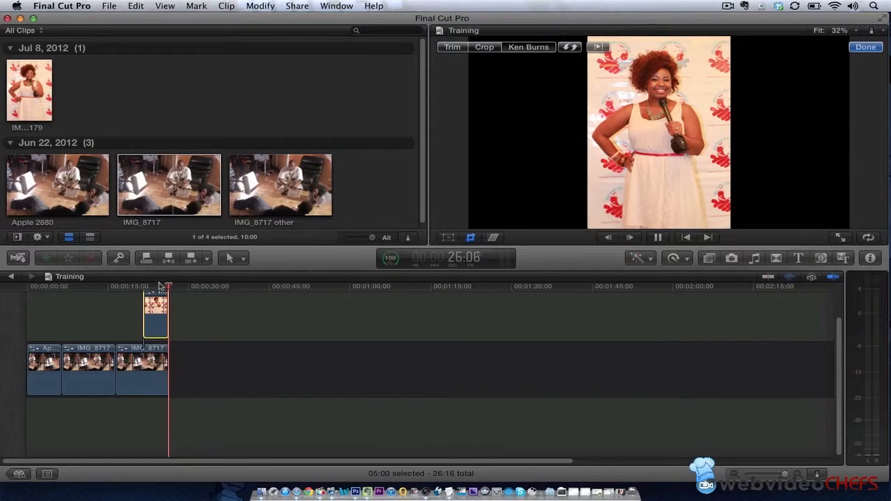
{"action": "left_click_drag", "start_coordinate": [163, 313], "coordinate": [211, 358]}
{"action": "key", "text": "End"}
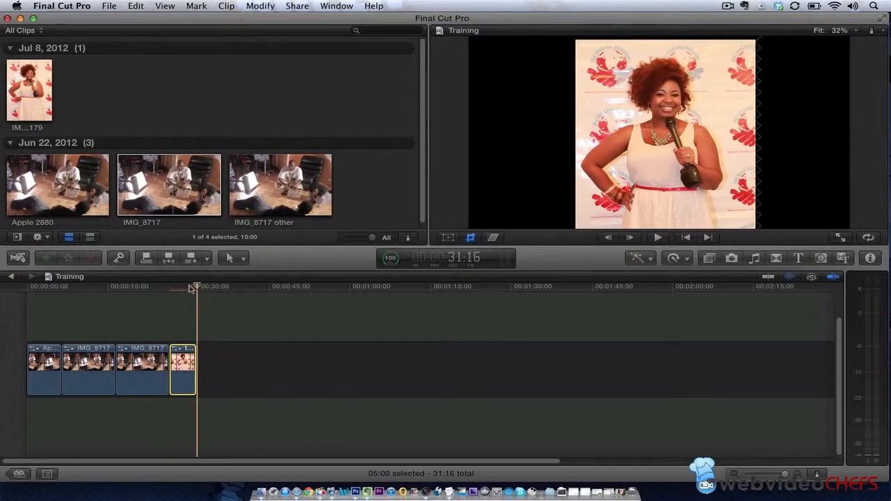
{"action": "left_click", "coordinate": [146, 362]}
{"action": "key", "text": "Delete"}
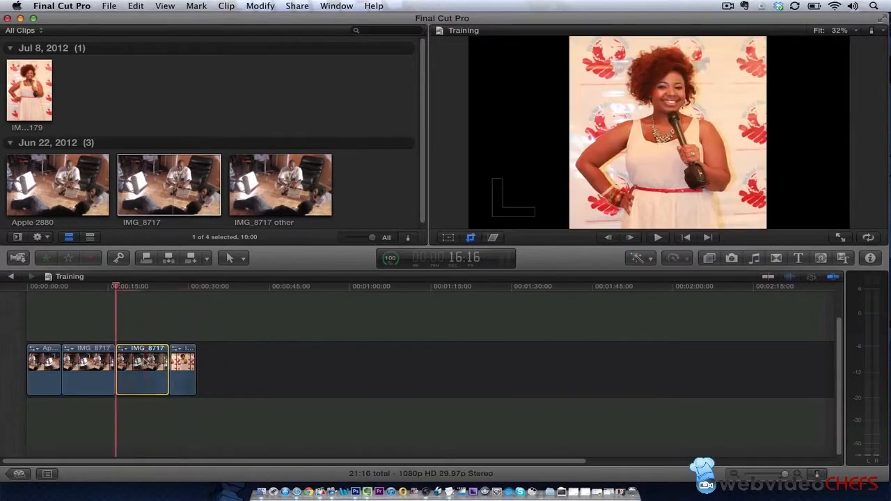
Step: Add the Custom and Fabric generators to the main storyline and layer the portrait clip above them to try each as a background
{"action": "left_click", "coordinate": [824, 260]}
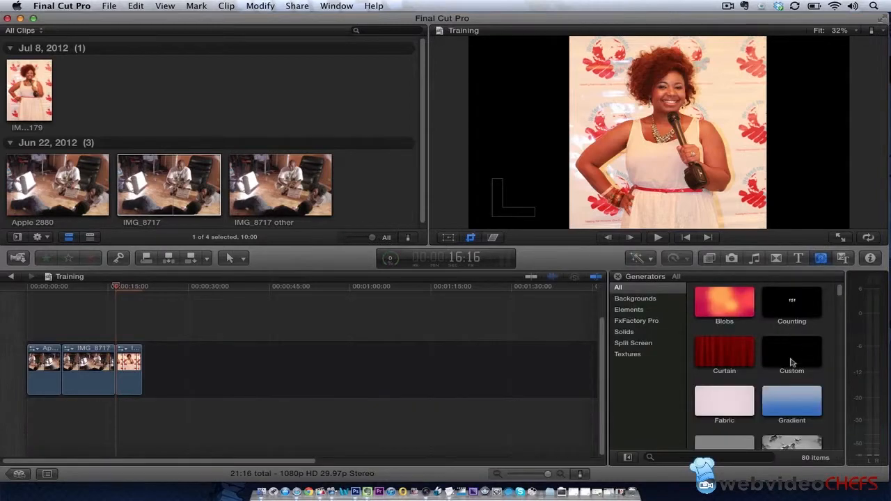
{"action": "left_click_drag", "start_coordinate": [791, 360], "coordinate": [353, 374]}
{"action": "left_click_drag", "start_coordinate": [139, 360], "coordinate": [169, 286]}
{"action": "left_click_drag", "start_coordinate": [717, 408], "coordinate": [219, 366]}
{"action": "left_click_drag", "start_coordinate": [149, 313], "coordinate": [180, 346]}
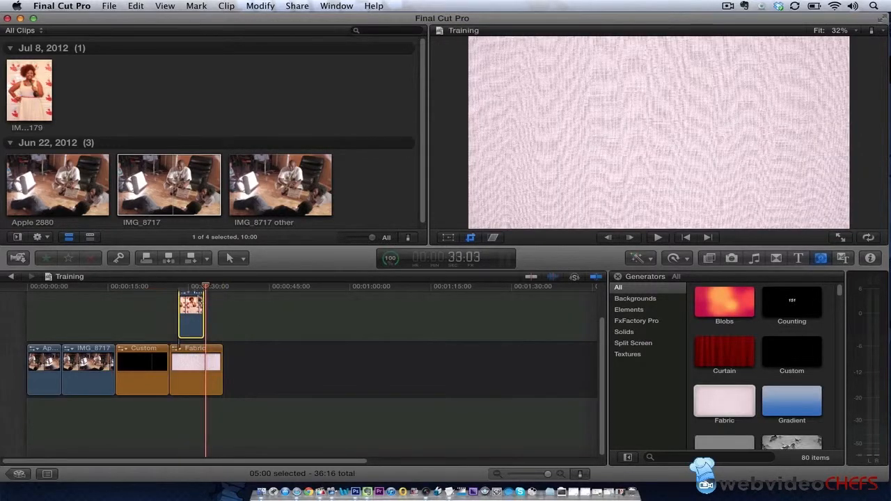
Step: Return the portrait clip to the main storyline, delete the Fabric and Custom generators, and place the playhead within the portrait clip
{"action": "left_click_drag", "start_coordinate": [190, 288], "coordinate": [259, 352]}
{"action": "left_click", "coordinate": [206, 358]}
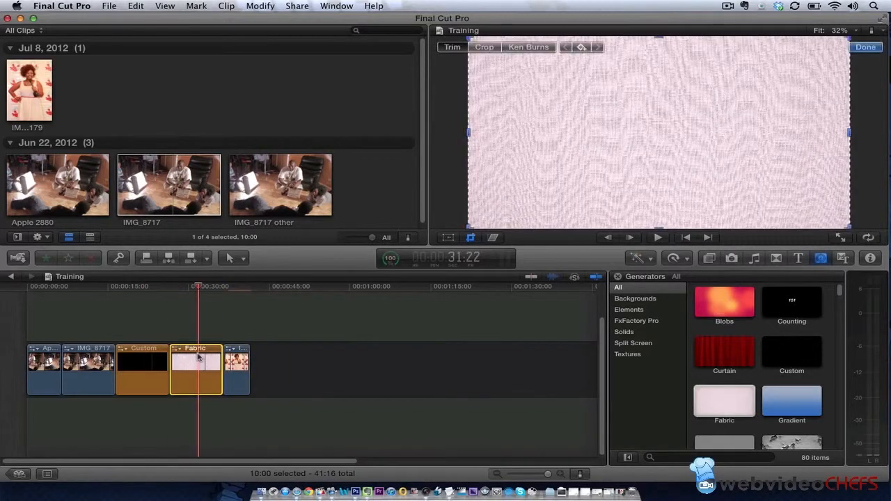
{"action": "key", "text": "Delete"}
{"action": "left_click", "coordinate": [142, 365]}
{"action": "key", "text": "Delete"}
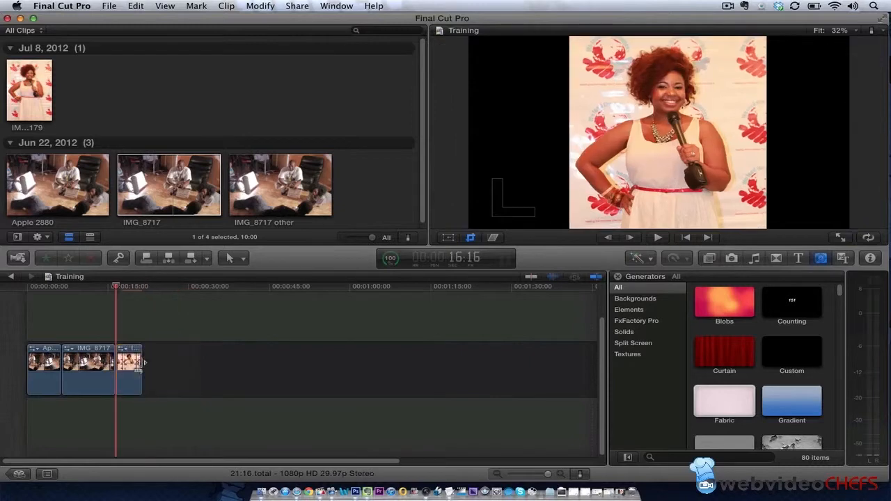
{"action": "left_click", "coordinate": [126, 288]}
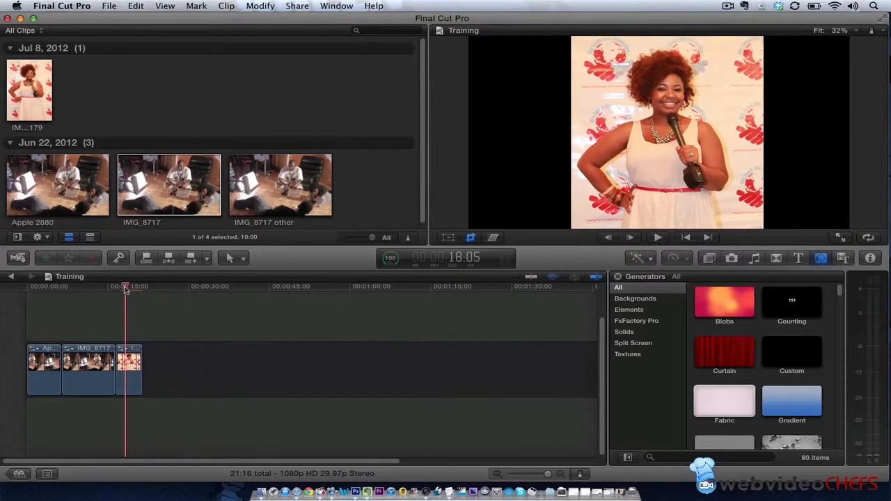